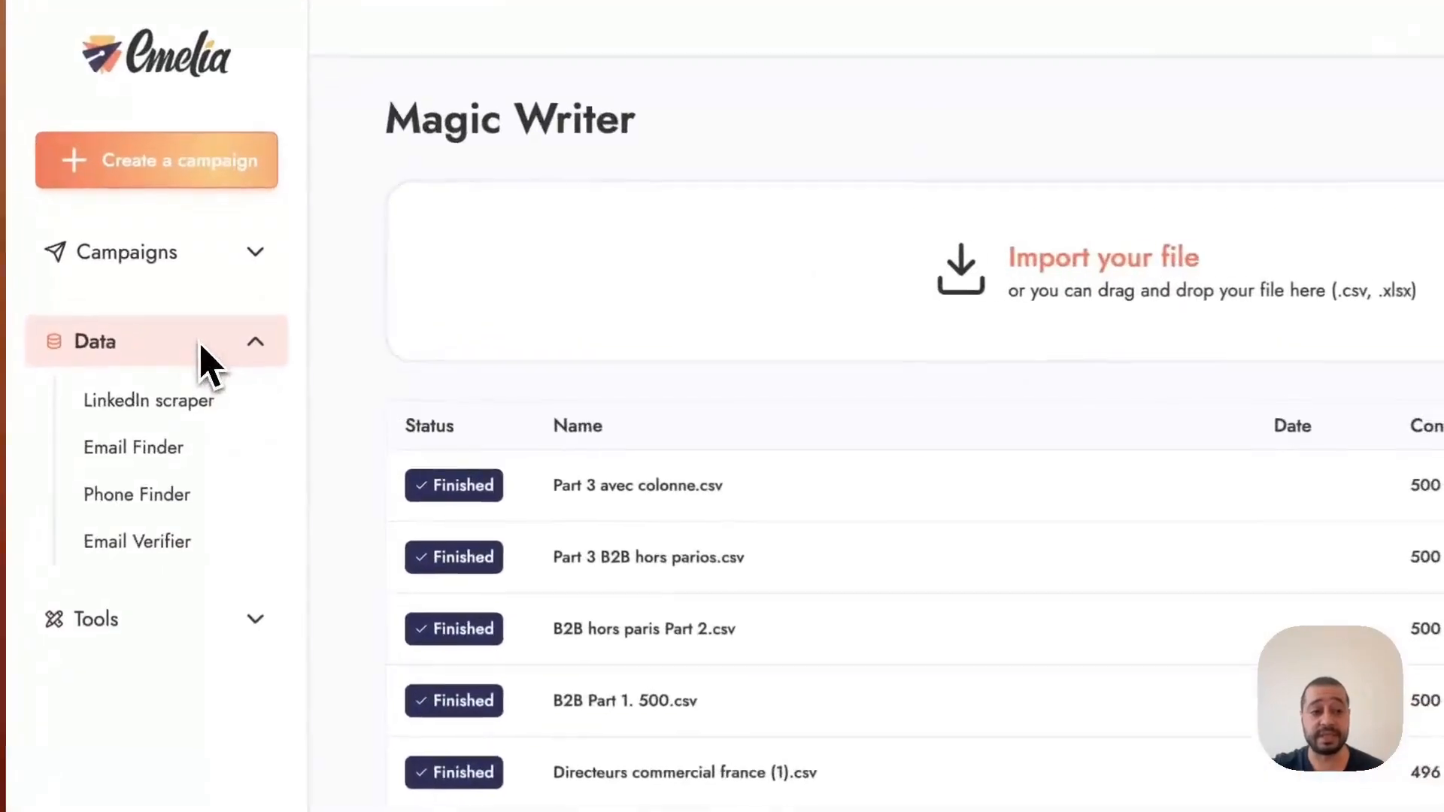
Step: Open the LinkedIn scraper data and the download options for the CEO US B2B 1 extraction
{"action": "left_click", "coordinate": [190, 367]}
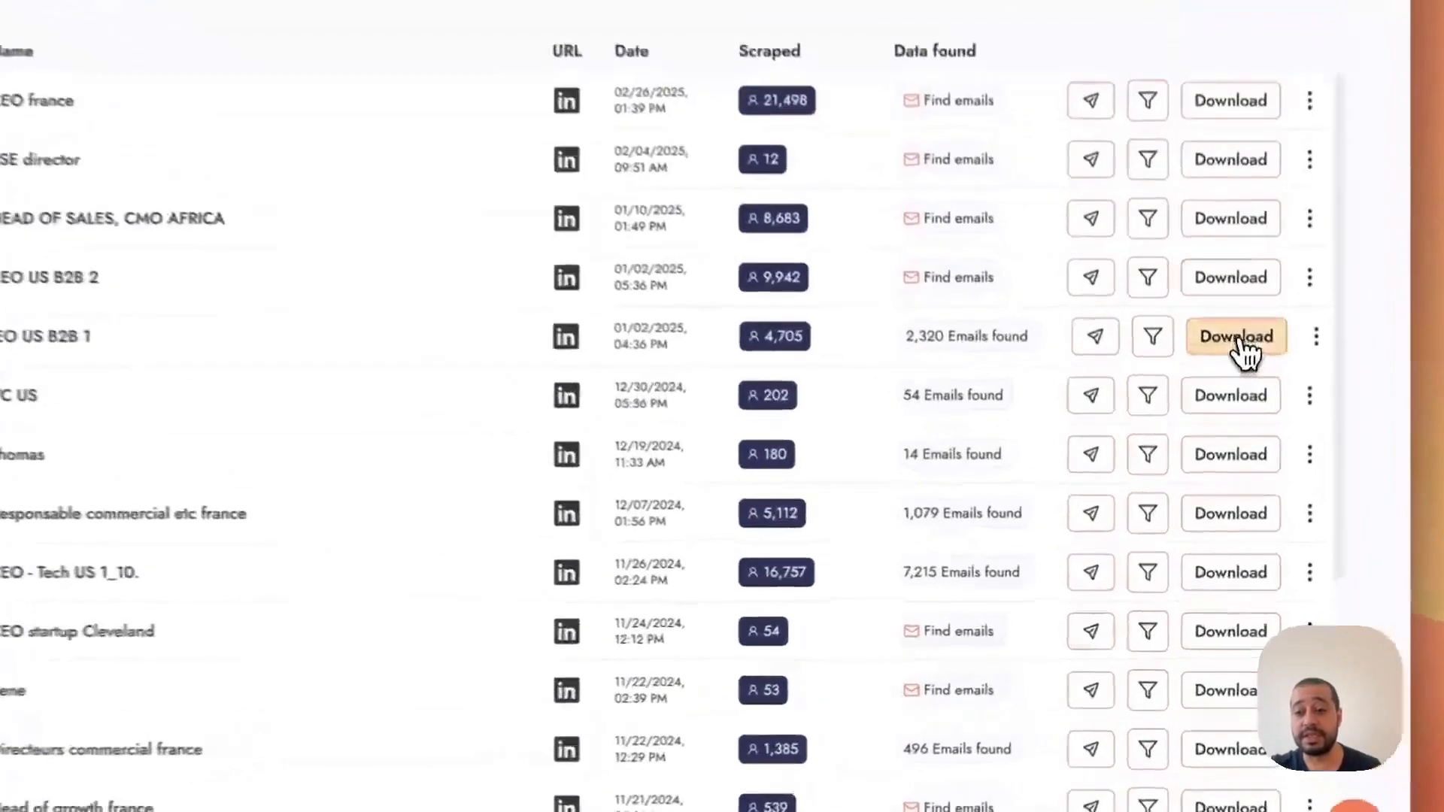
{"action": "left_click", "coordinate": [1228, 428]}
{"action": "left_click", "coordinate": [1196, 429]}
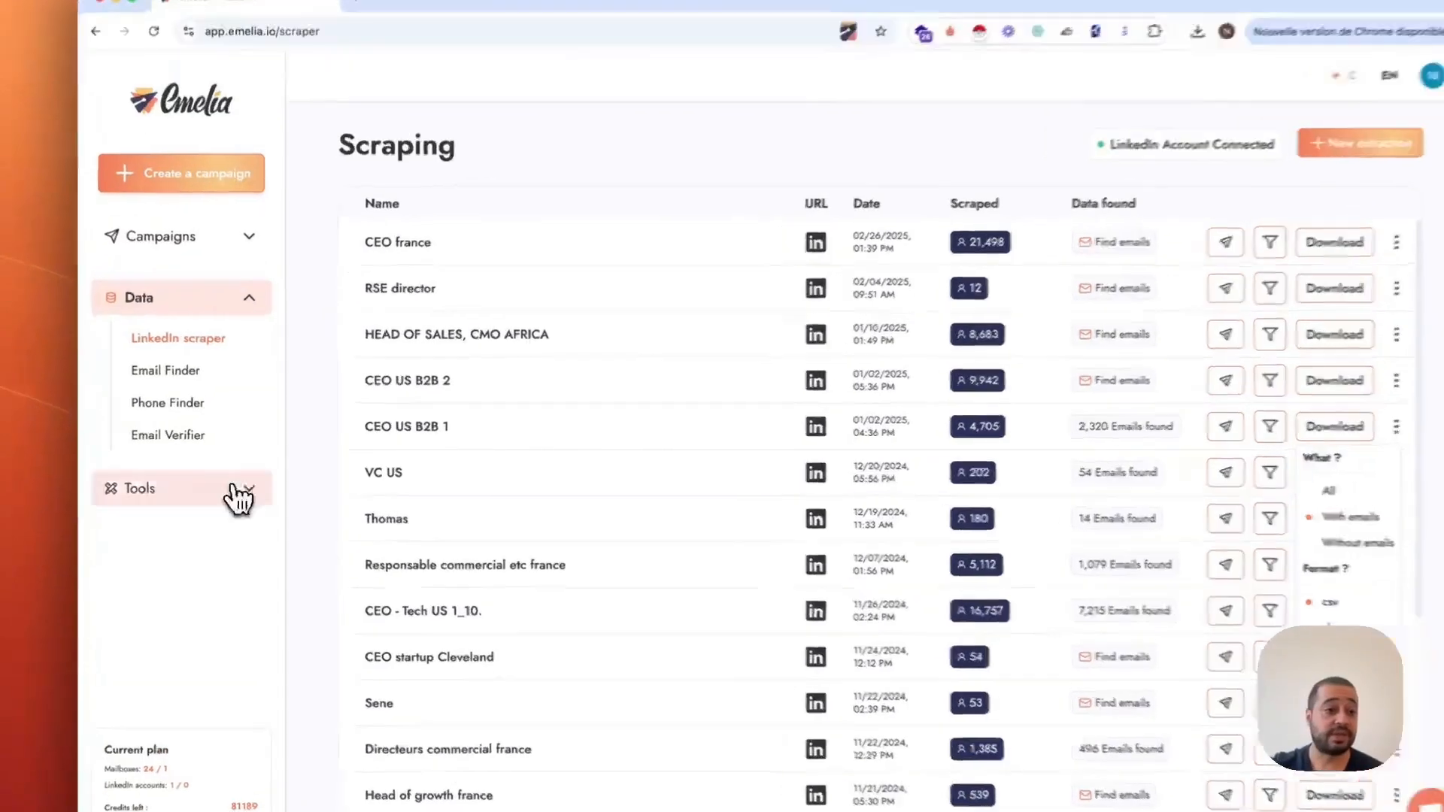
Step: Open the Magic Writer tool and import the file CEO US B2B 1 (5).csv
{"action": "left_click", "coordinate": [244, 486]}
{"action": "left_click", "coordinate": [181, 481]}
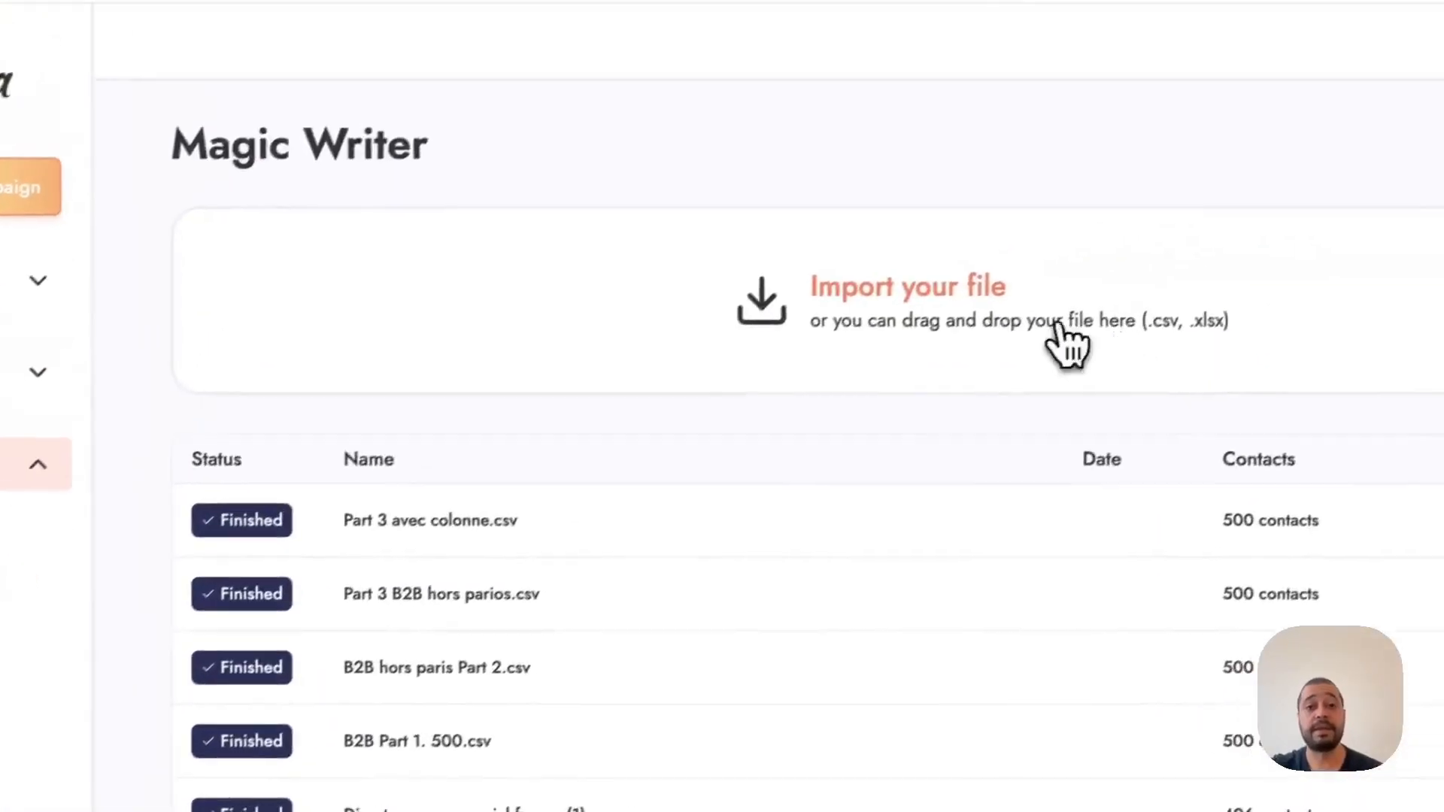
{"action": "left_click", "coordinate": [960, 328]}
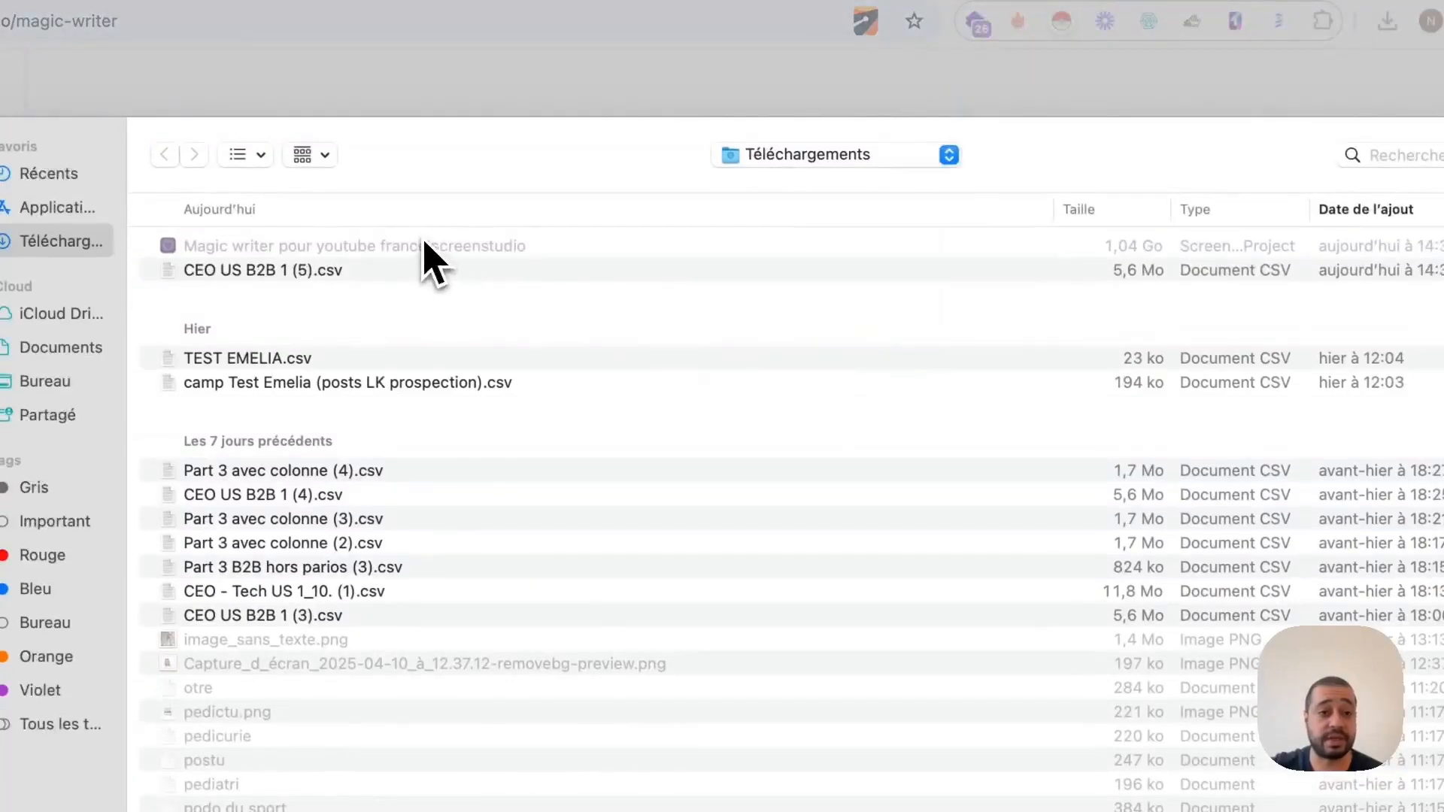
{"action": "left_click", "coordinate": [351, 273]}
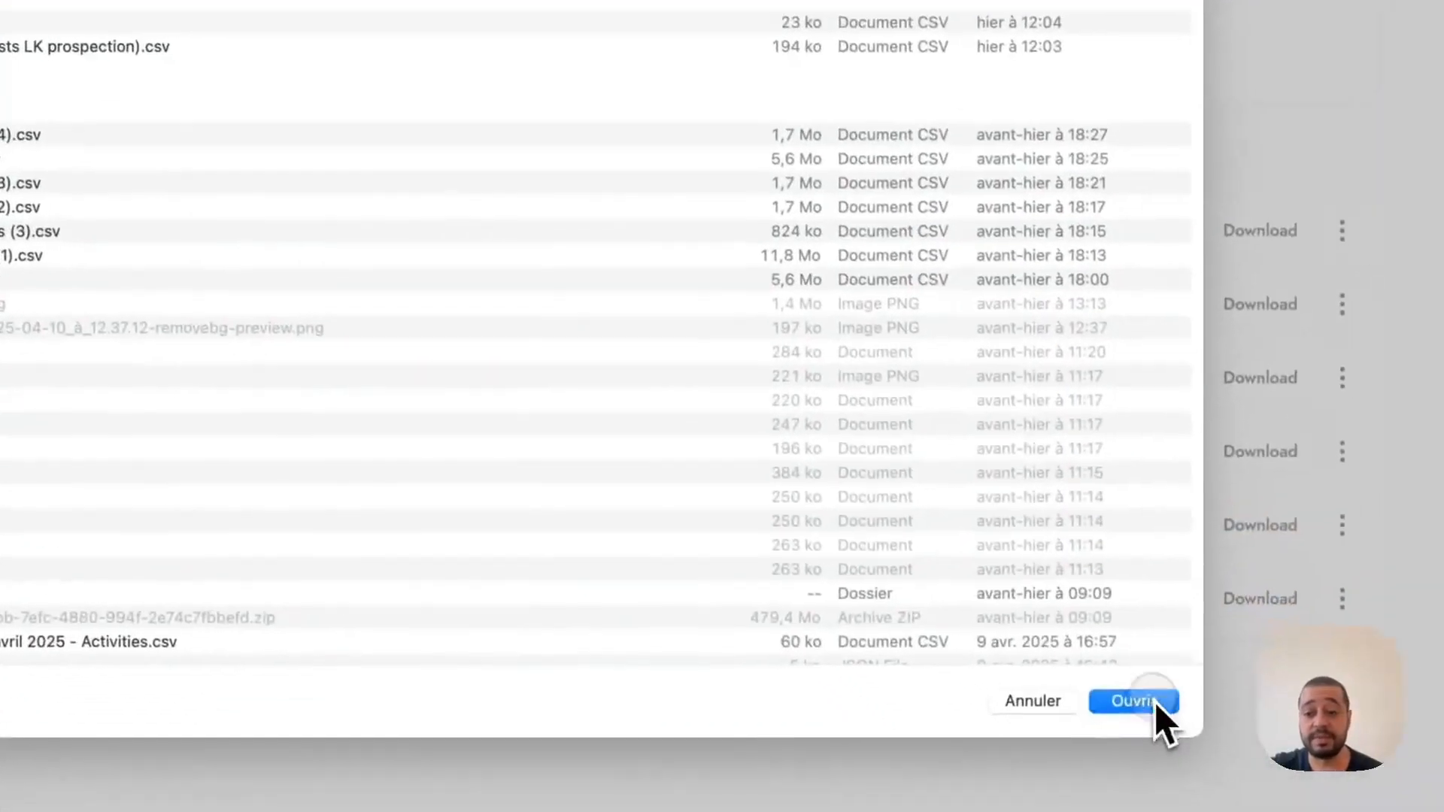
{"action": "left_click", "coordinate": [1158, 703]}
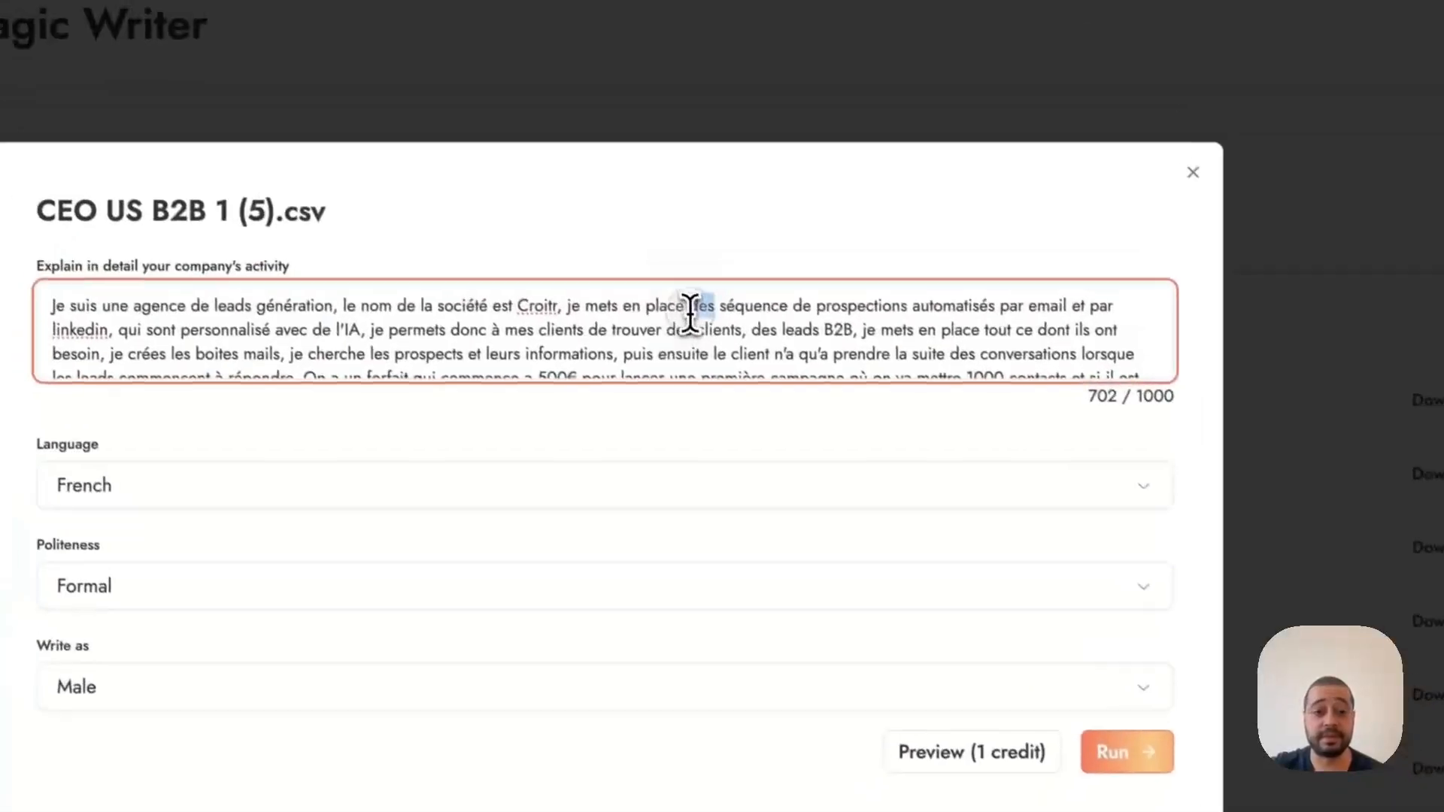
Step: Clear the company activity description and set the writing language to French
{"action": "key", "text": "super+a"}
{"action": "key", "text": "BackSpace"}
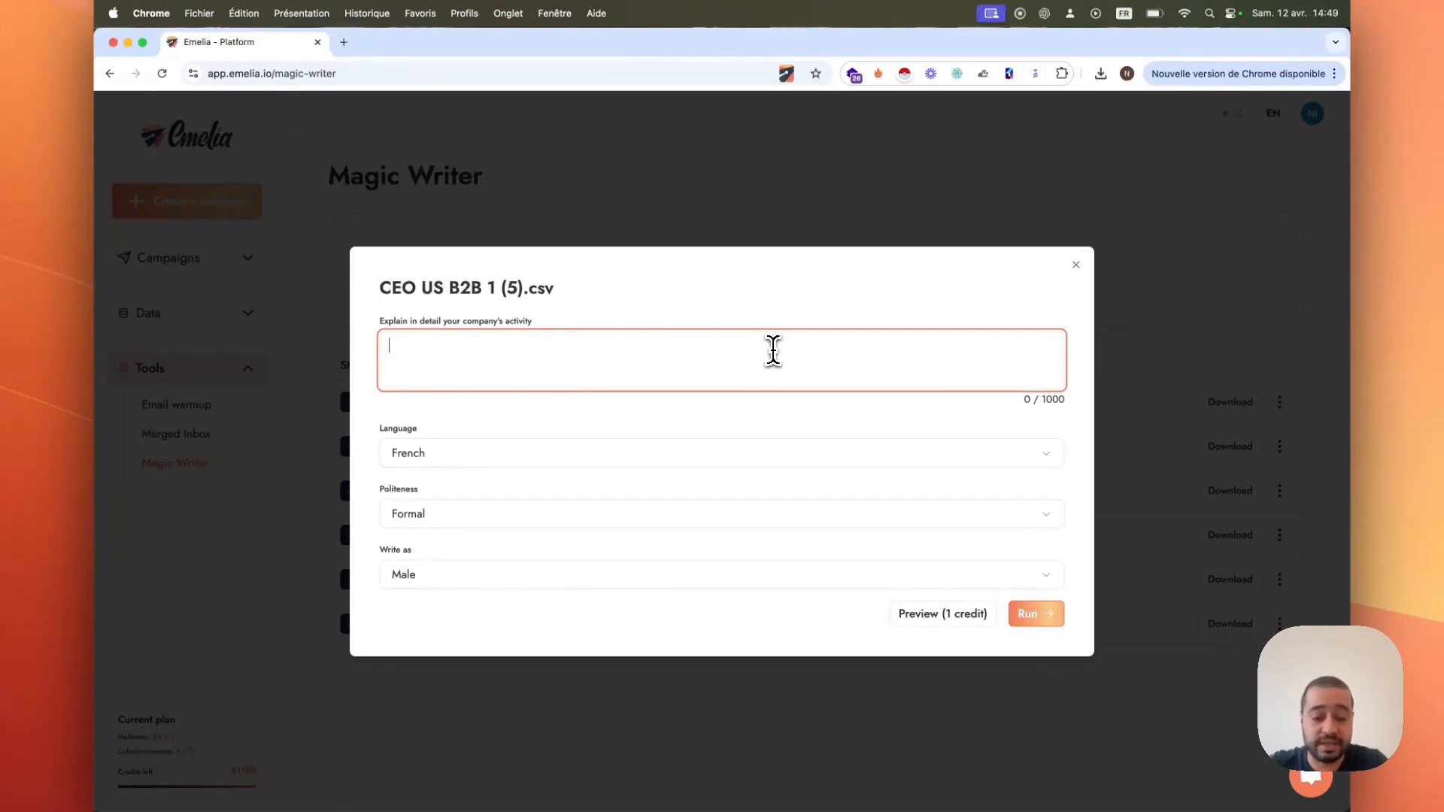
{"action": "left_click", "coordinate": [485, 453]}
{"action": "left_click", "coordinate": [486, 507]}
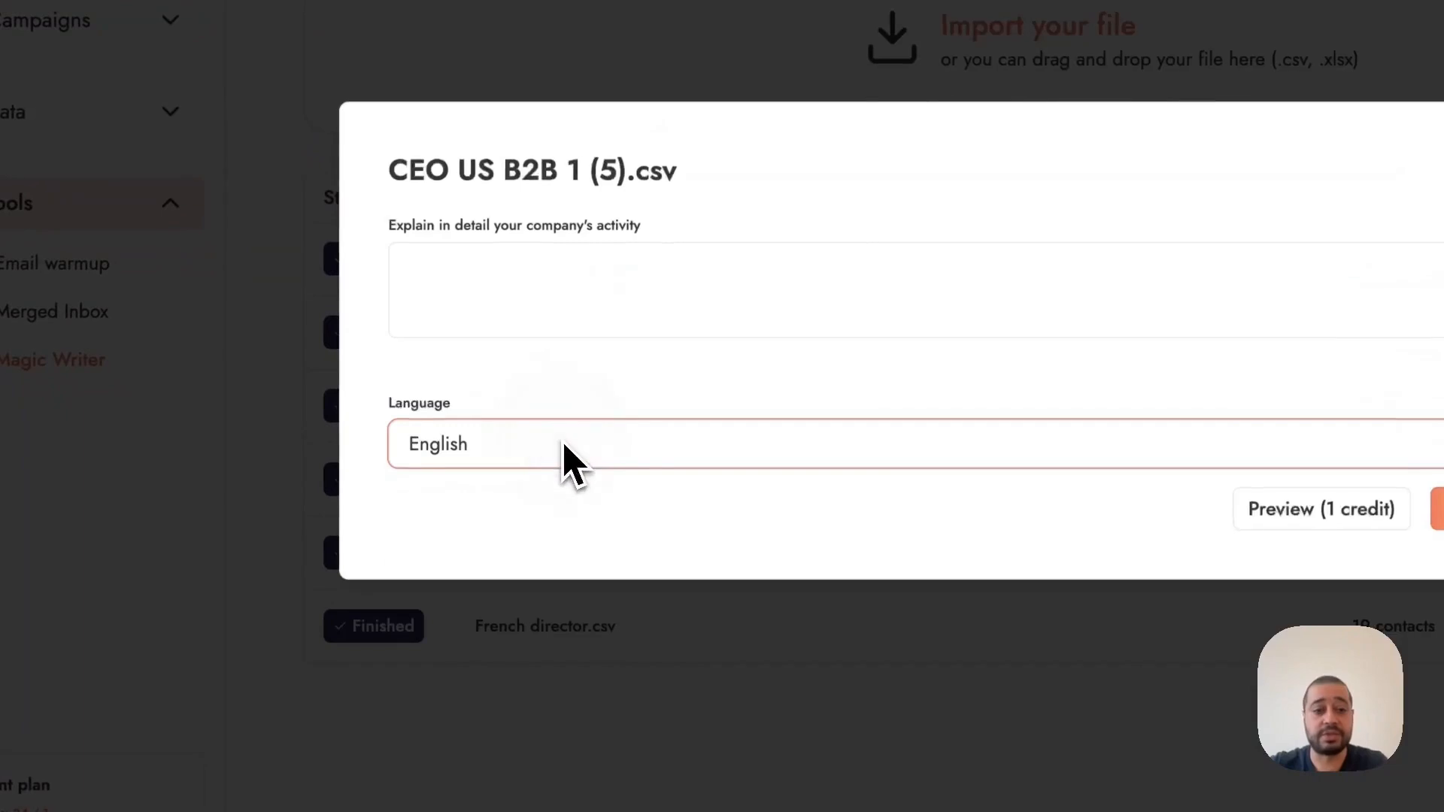
{"action": "left_click", "coordinate": [545, 443]}
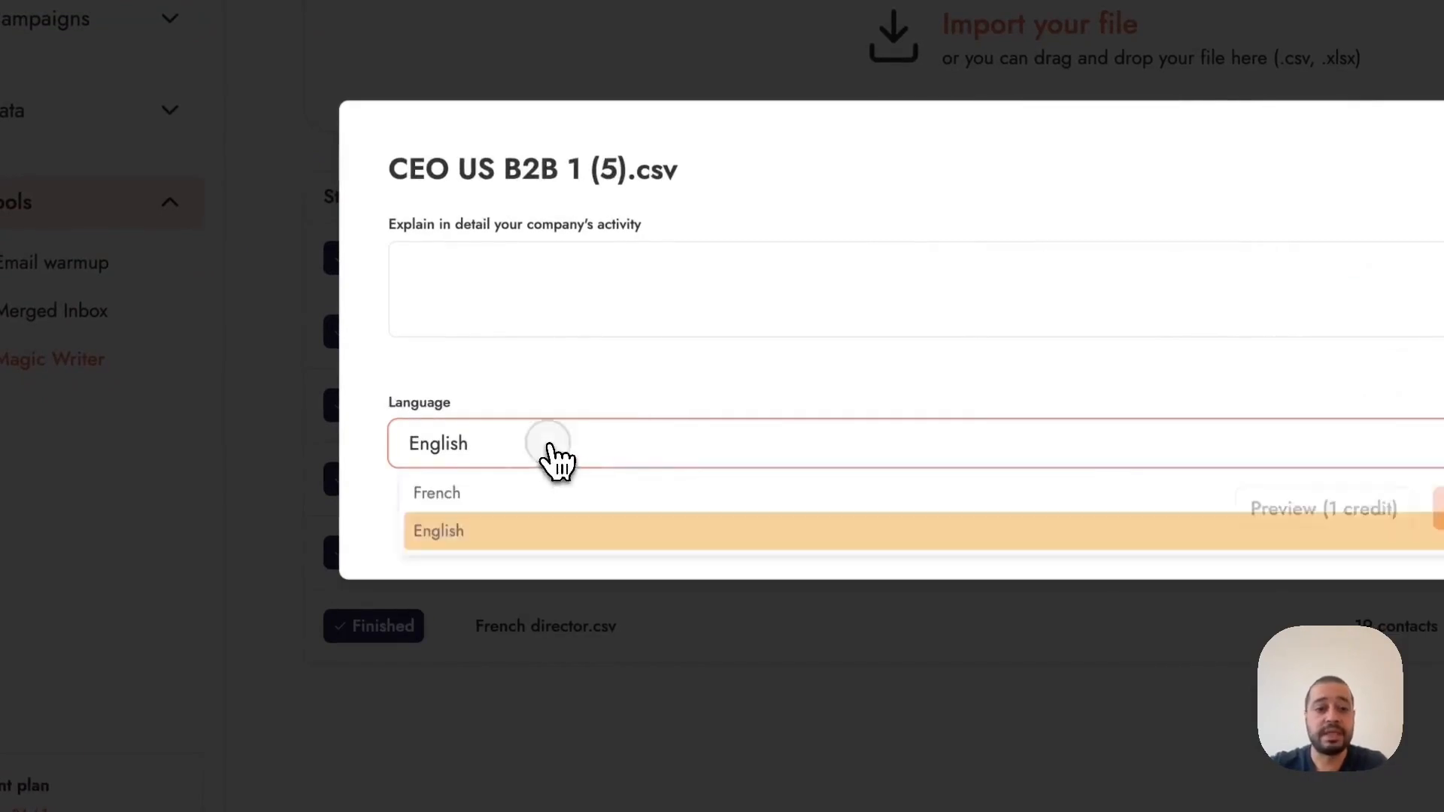
{"action": "left_click", "coordinate": [544, 494]}
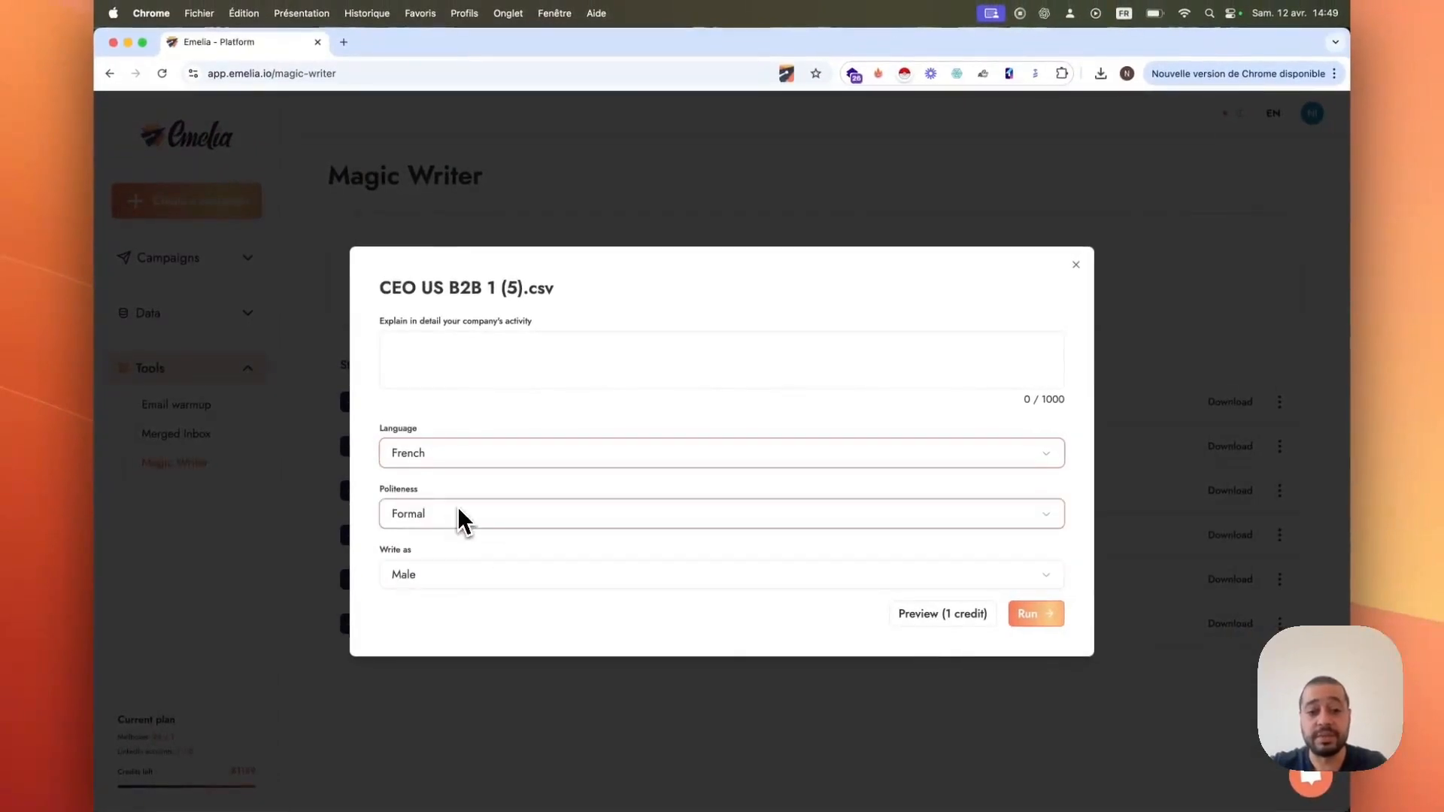
{"action": "left_click", "coordinate": [477, 455]}
{"action": "left_click", "coordinate": [485, 506]}
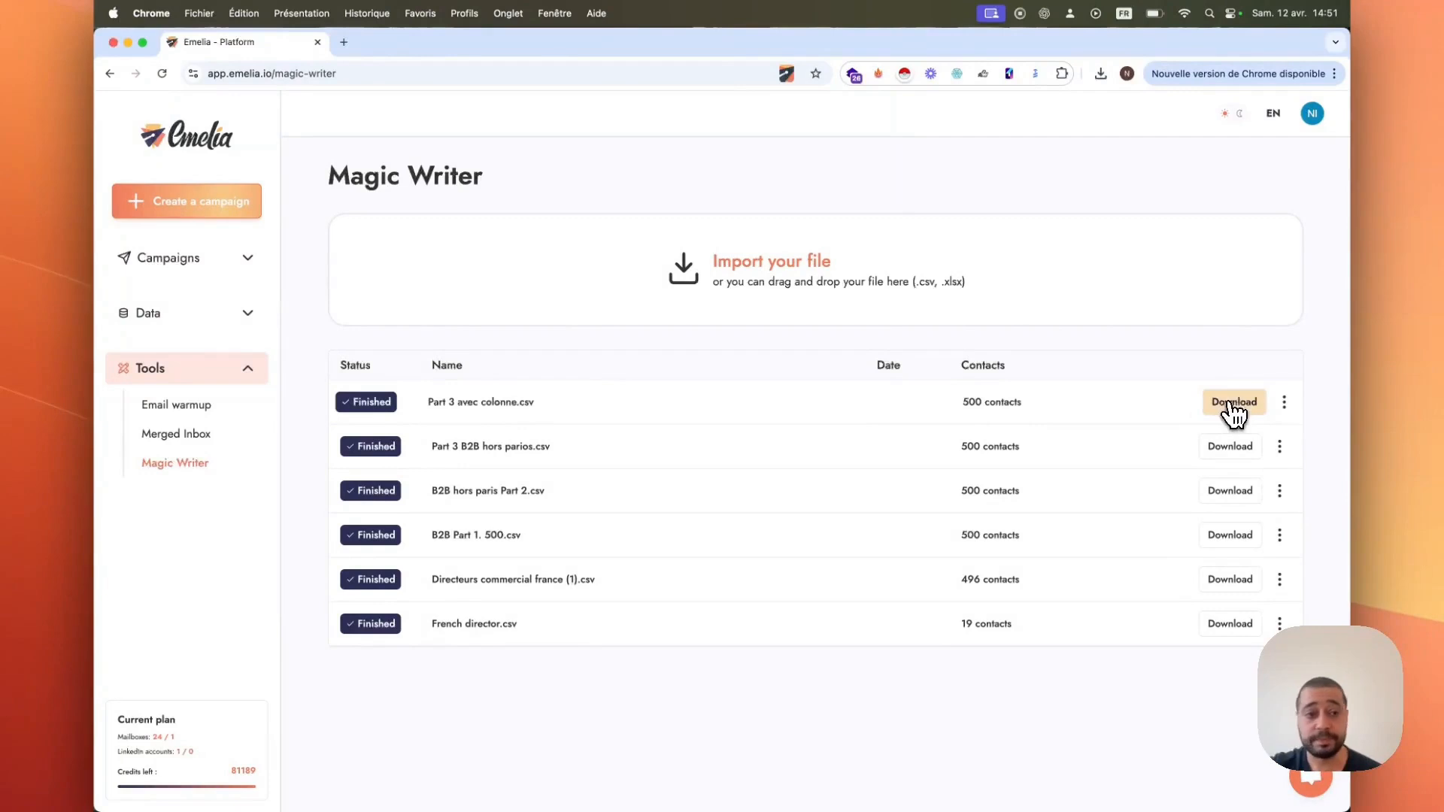
Step: Create a new Email campaign named magic writer test
{"action": "left_click", "coordinate": [231, 264]}
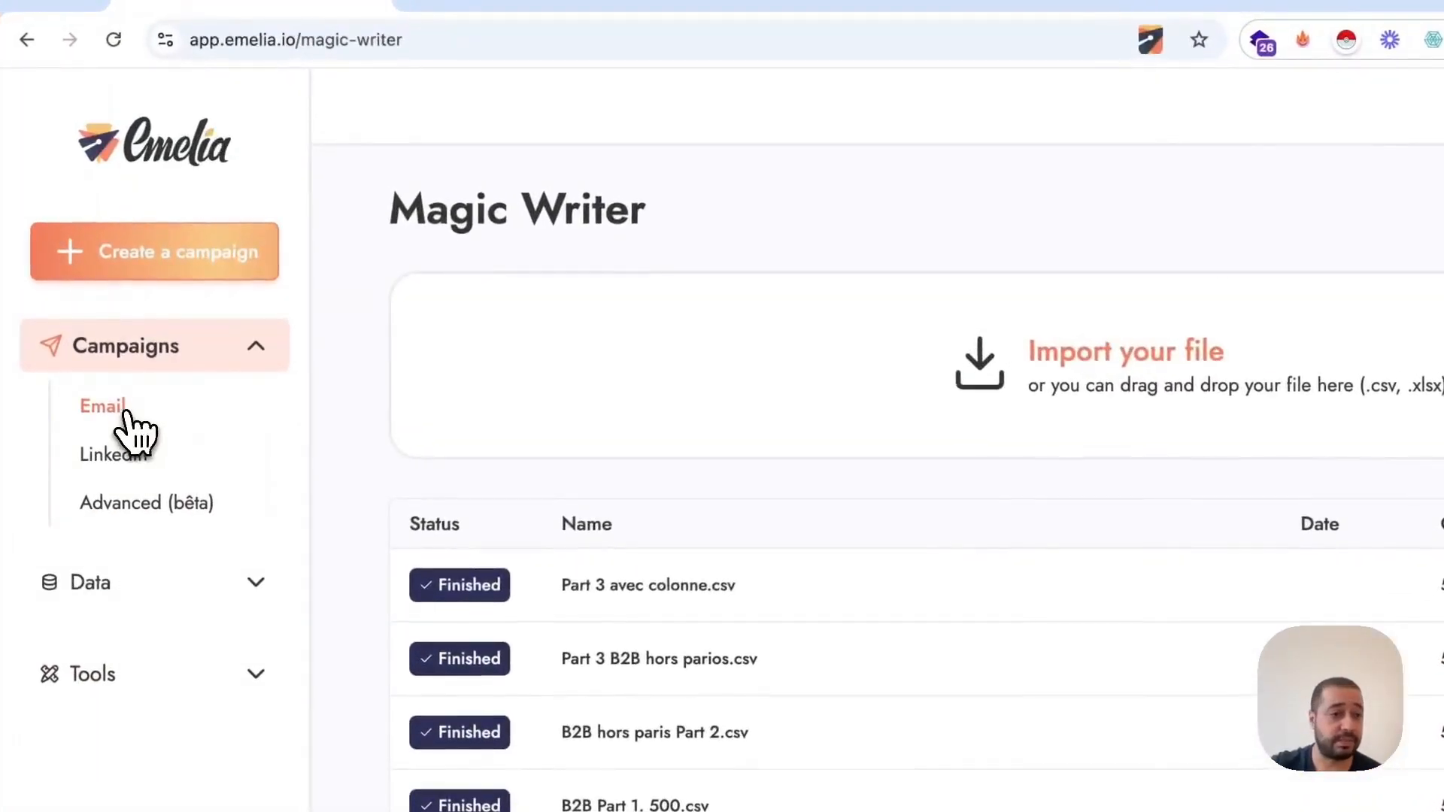
{"action": "left_click", "coordinate": [116, 389]}
{"action": "left_click", "coordinate": [225, 275]}
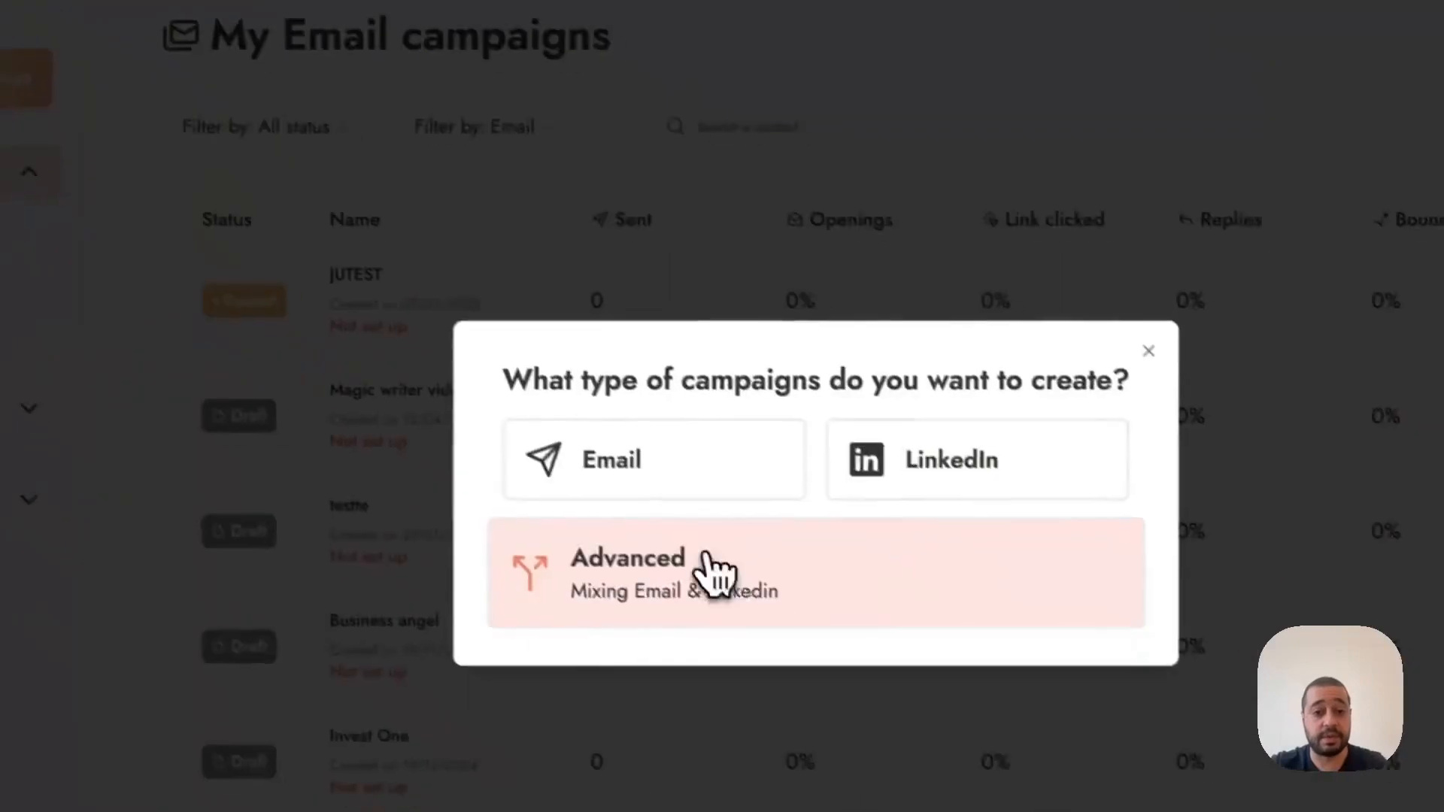
{"action": "left_click", "coordinate": [605, 559]}
{"action": "type", "text": "magic r"}
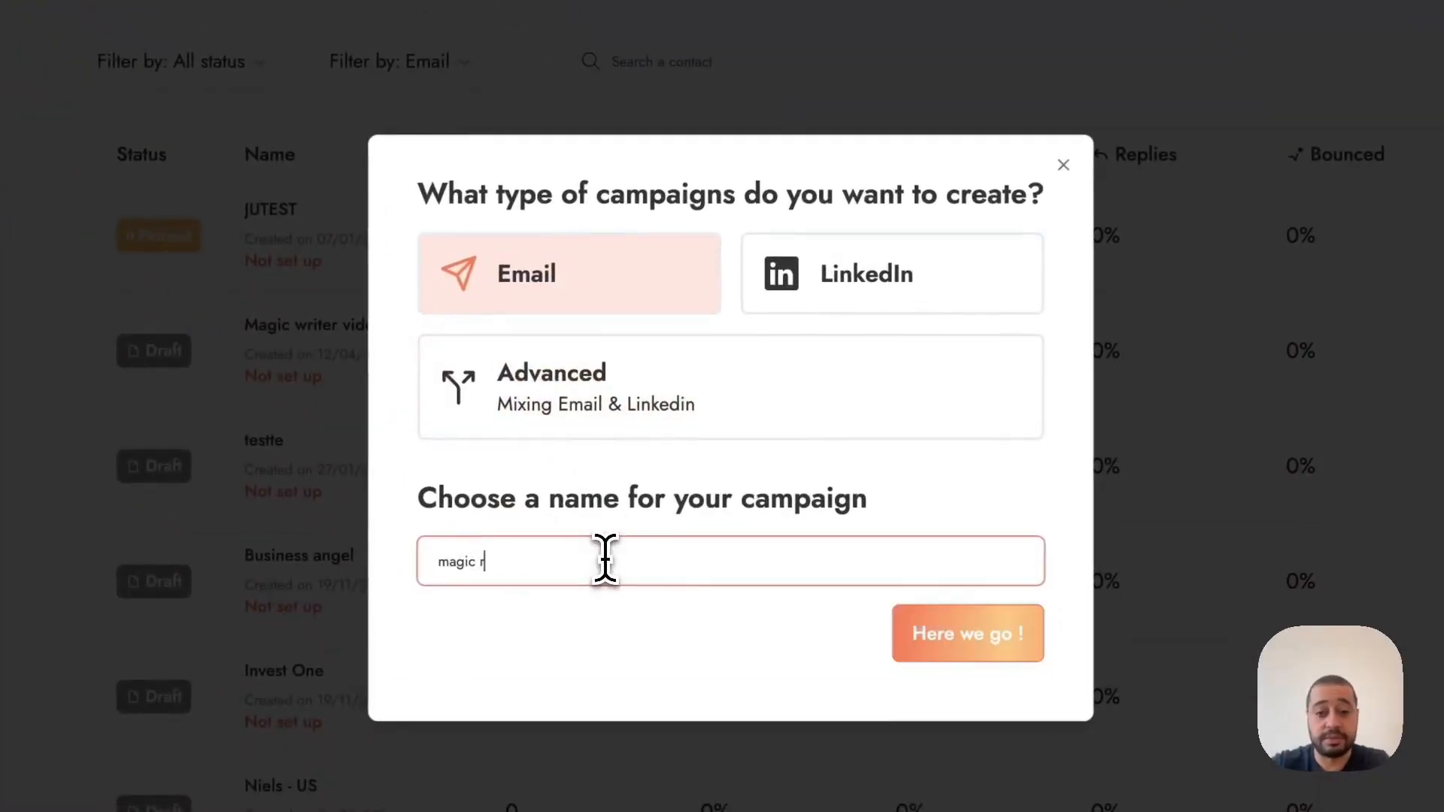
{"action": "key", "text": "BackSpace"}
{"action": "type", "text": "wit"}
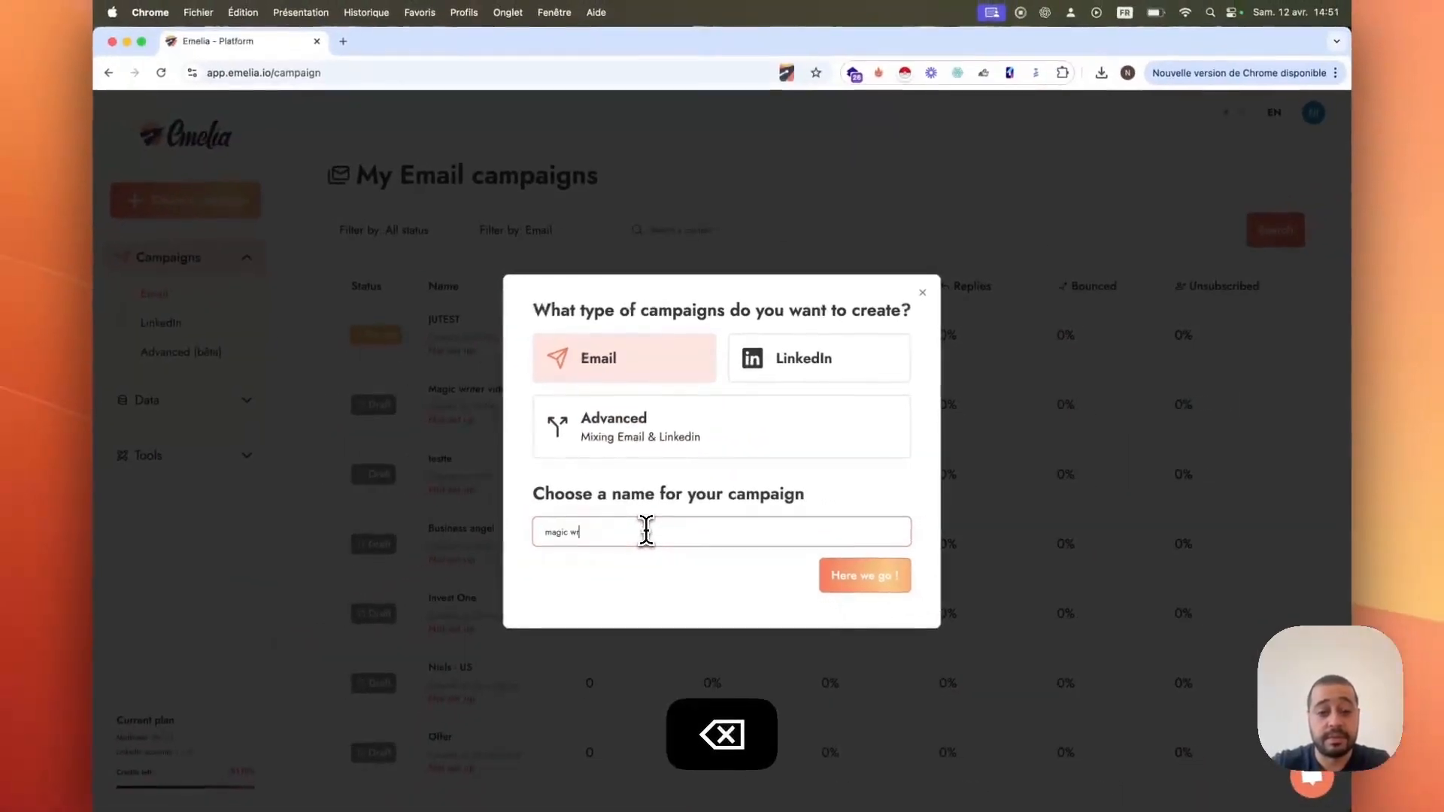
{"action": "type", "text": "iter"}
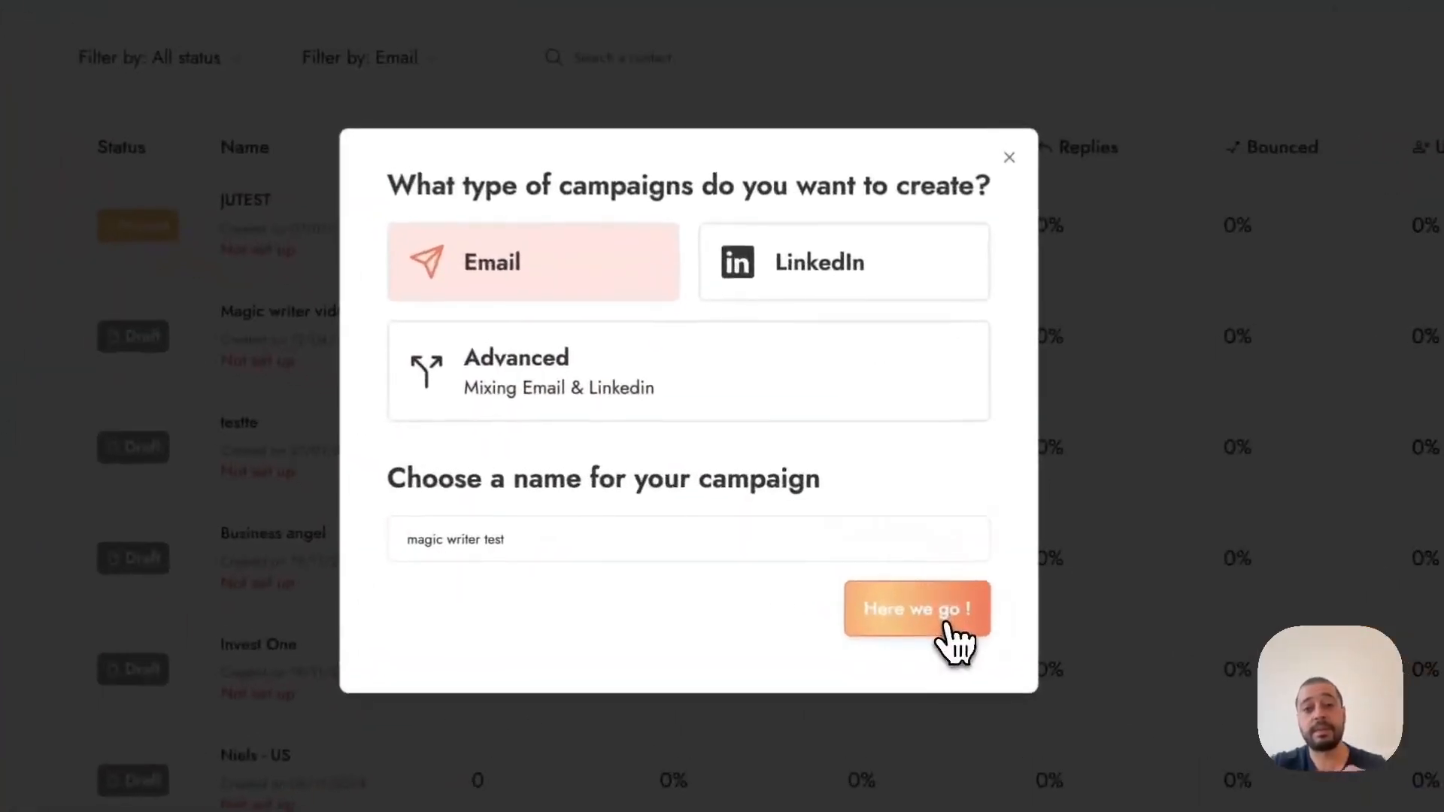
{"action": "left_click", "coordinate": [879, 584]}
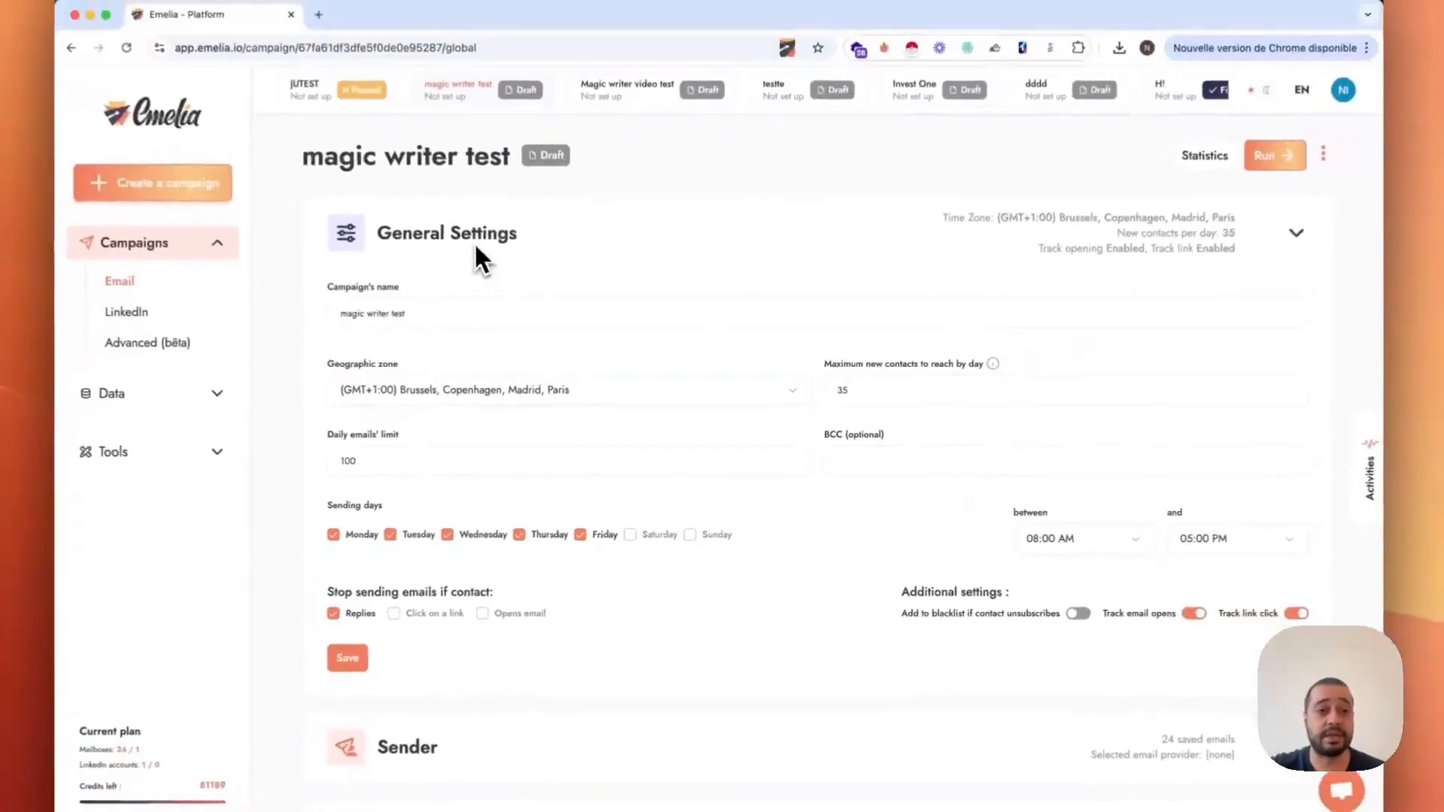
Step: Add contacts to the campaign by uploading the file TEST EMELIA.csv
{"action": "scroll", "coordinate": [494, 604], "scroll_direction": "down", "scroll_amount": 2}
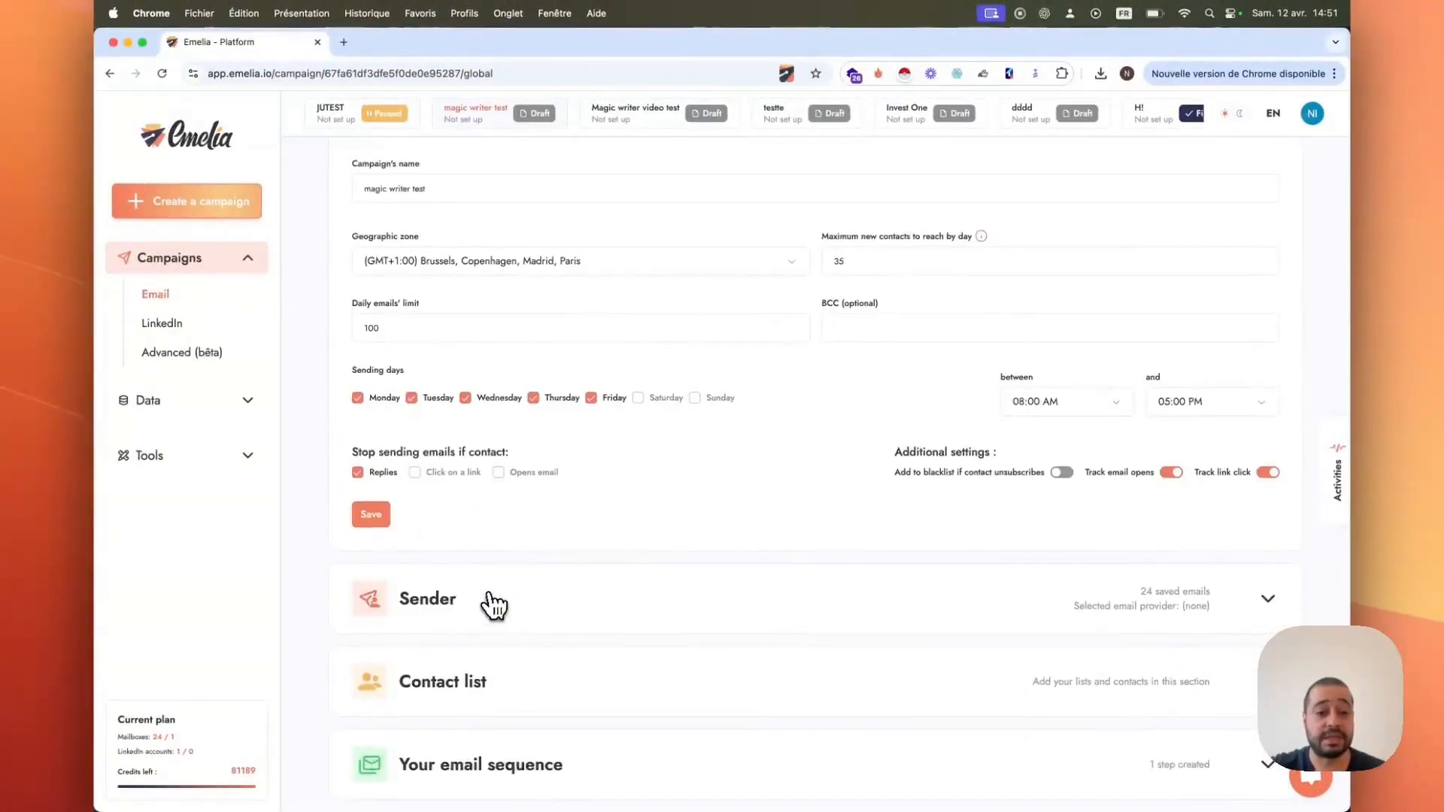
{"action": "left_click", "coordinate": [494, 604]}
{"action": "left_click", "coordinate": [541, 713]}
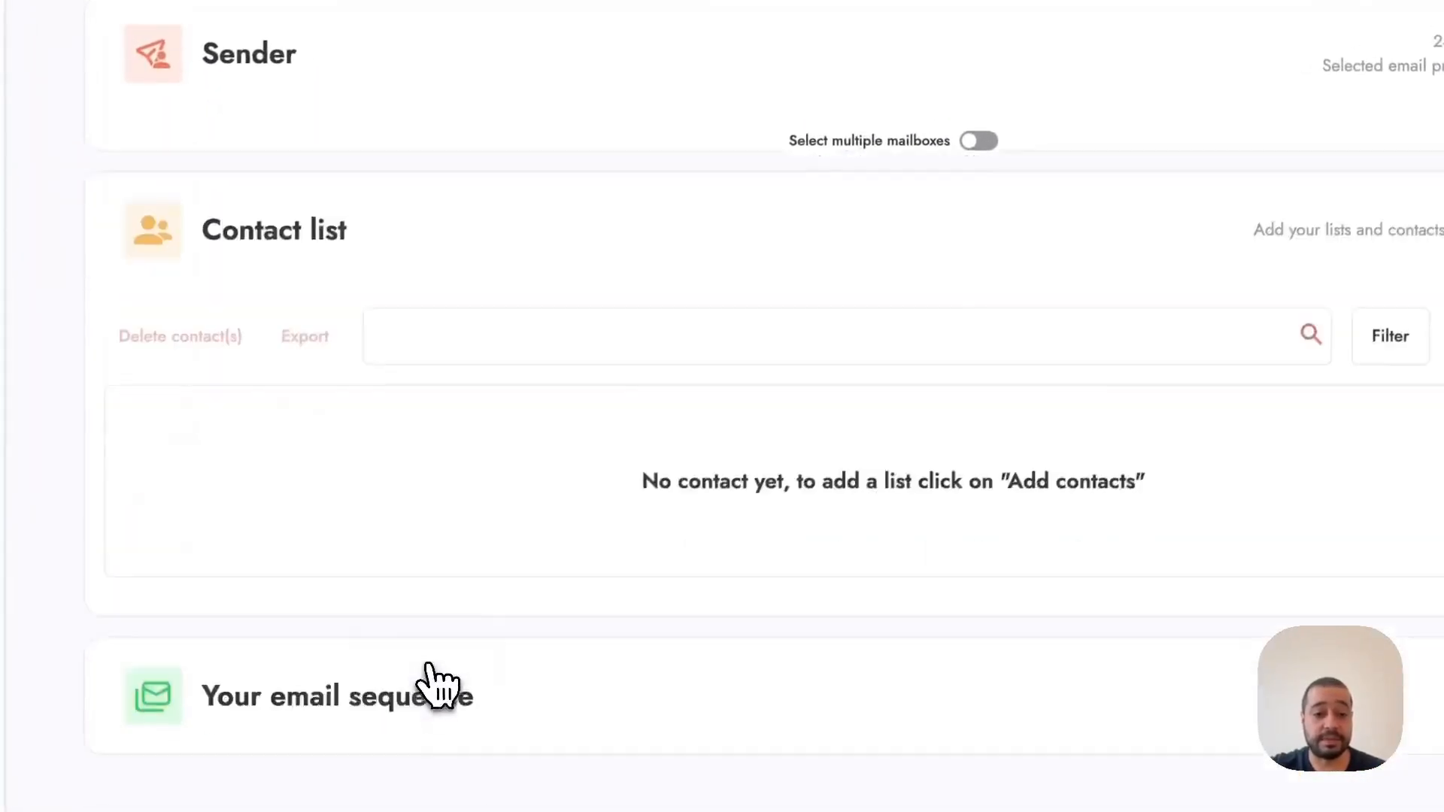
{"action": "left_click", "coordinate": [1338, 413]}
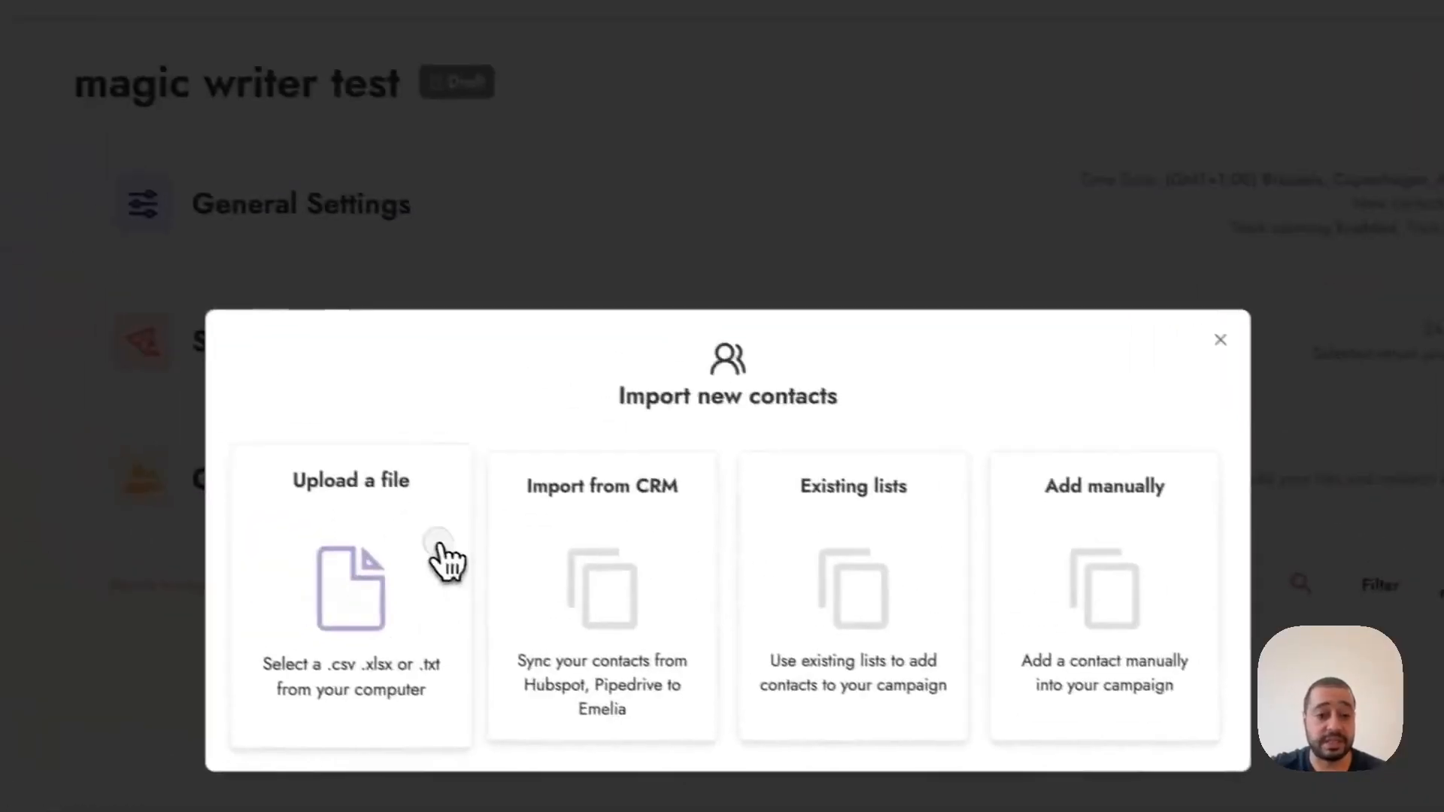
{"action": "left_click", "coordinate": [440, 545]}
{"action": "left_click", "coordinate": [340, 288]}
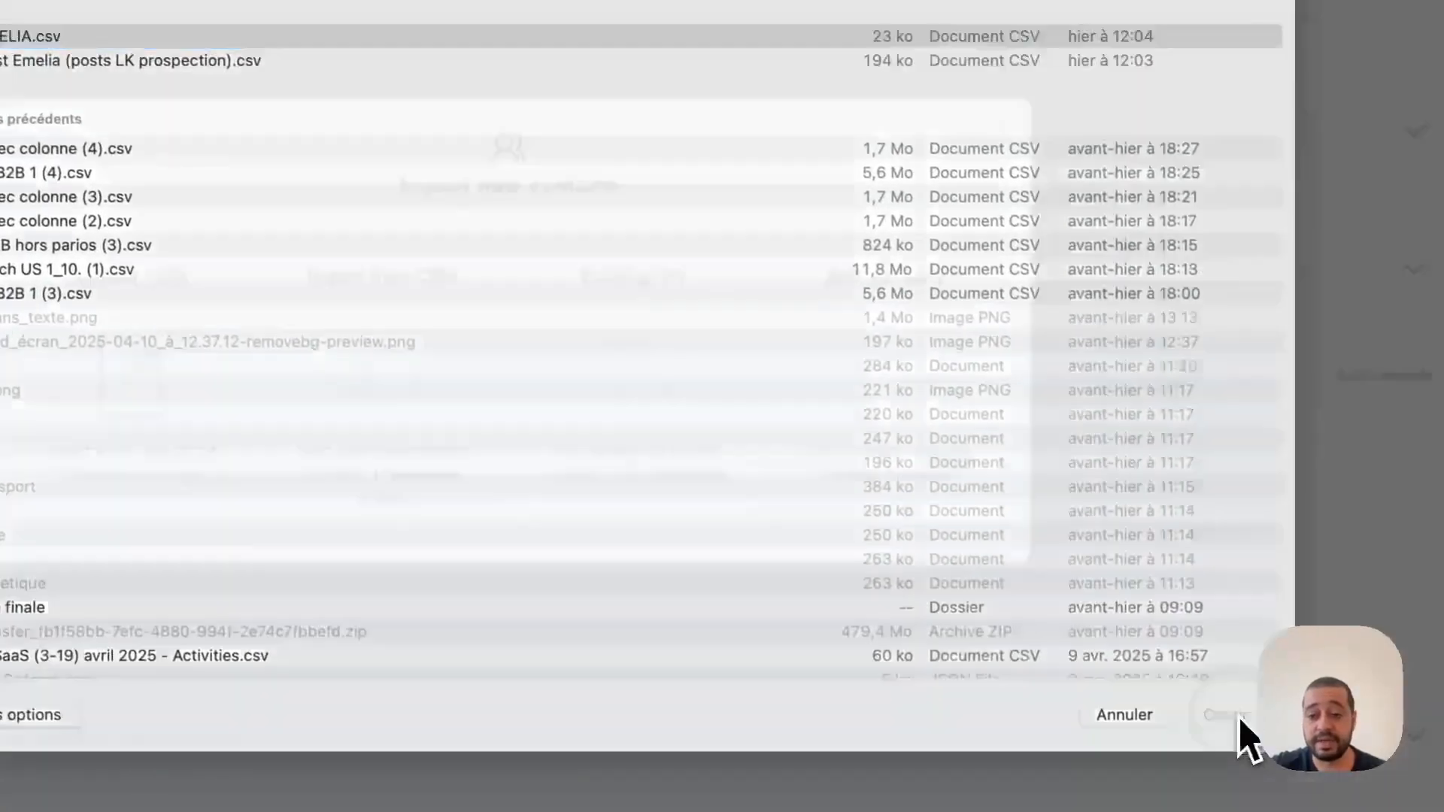
{"action": "left_click", "coordinate": [1304, 801]}
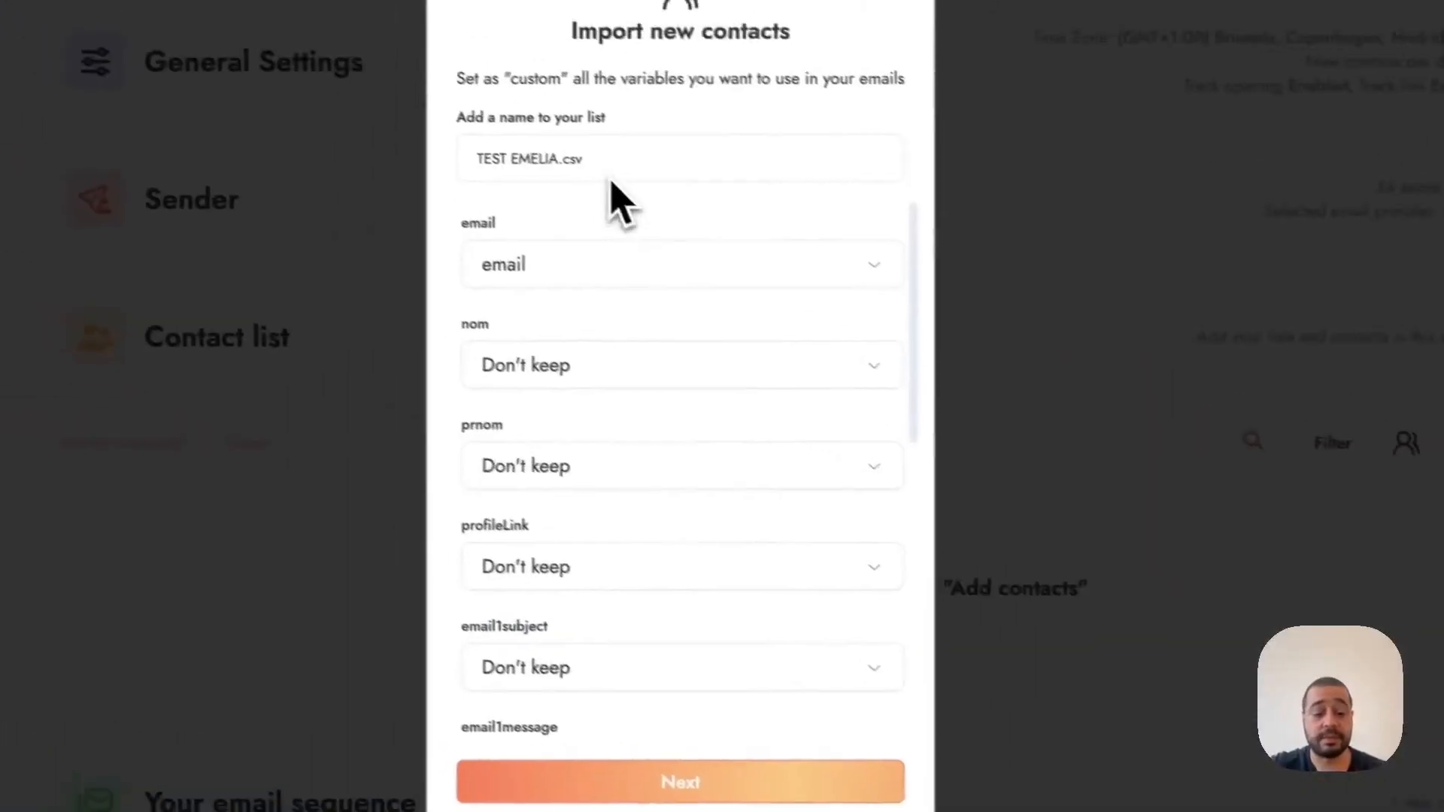
Step: Map the nom column to lastName and the prnom column to firstName
{"action": "left_click_drag", "start_coordinate": [600, 269], "coordinate": [569, 268]}
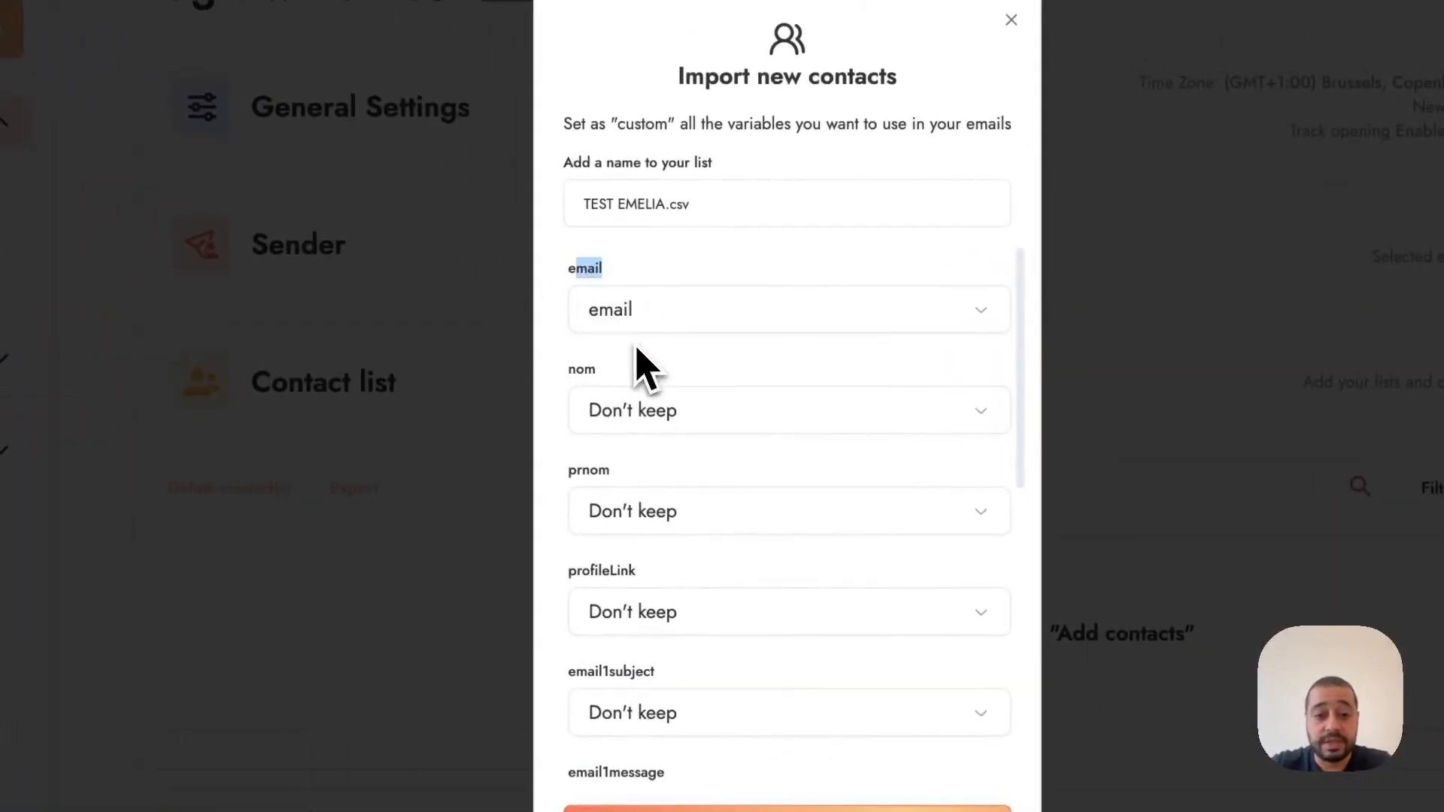
{"action": "left_click", "coordinate": [620, 415]}
{"action": "left_click", "coordinate": [654, 503]}
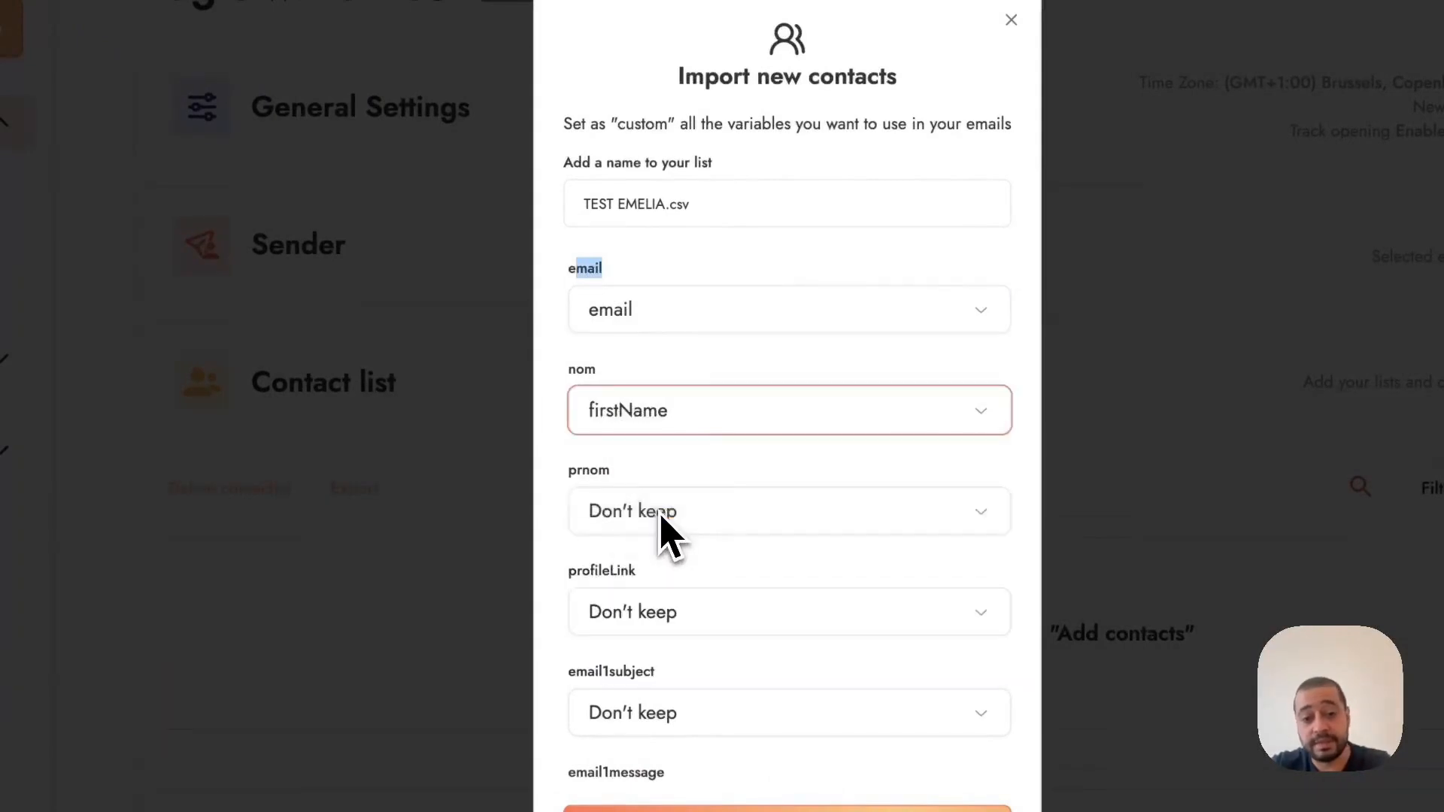
{"action": "left_click", "coordinate": [655, 514]}
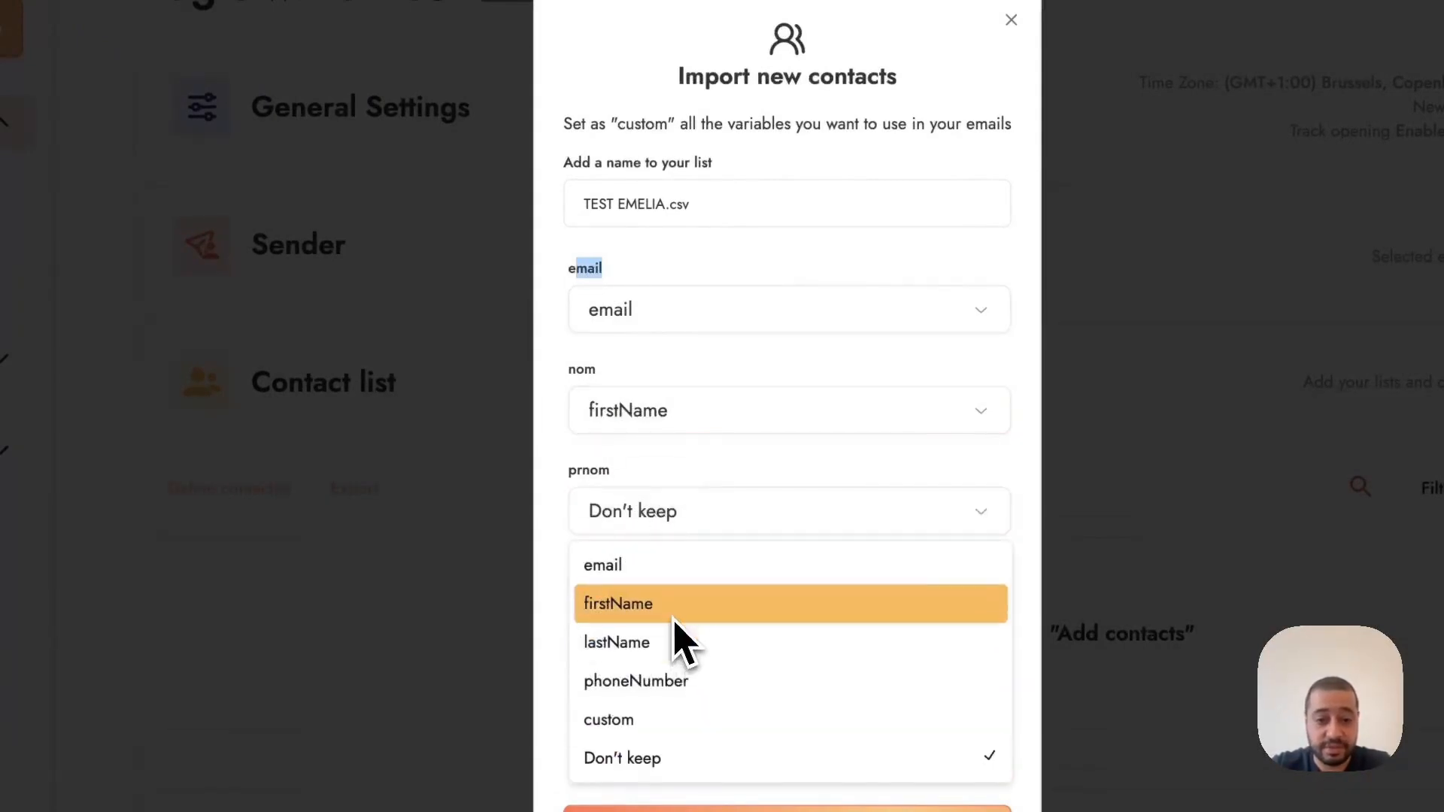
{"action": "left_click", "coordinate": [699, 425]}
{"action": "left_click", "coordinate": [683, 547]}
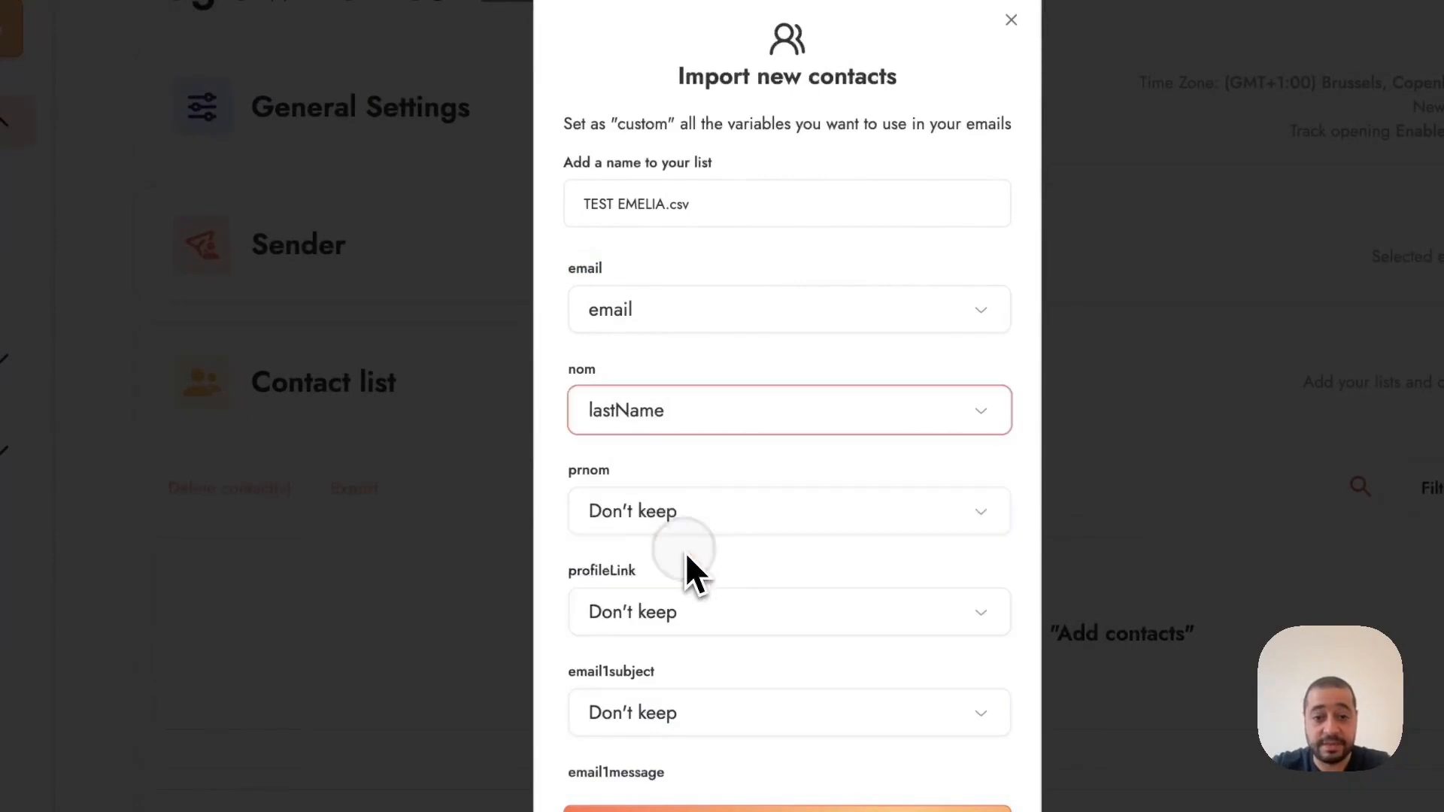
{"action": "left_click", "coordinate": [699, 525]}
{"action": "left_click", "coordinate": [673, 629]}
Step: Map every email subject and message column, email1subject through email4message, as custom and save the imported contacts
{"action": "scroll", "coordinate": [735, 598], "scroll_direction": "down", "scroll_amount": 4}
{"action": "scroll", "coordinate": [736, 602], "scroll_direction": "down", "scroll_amount": 5}
{"action": "scroll", "coordinate": [721, 557], "scroll_direction": "up", "scroll_amount": 6}
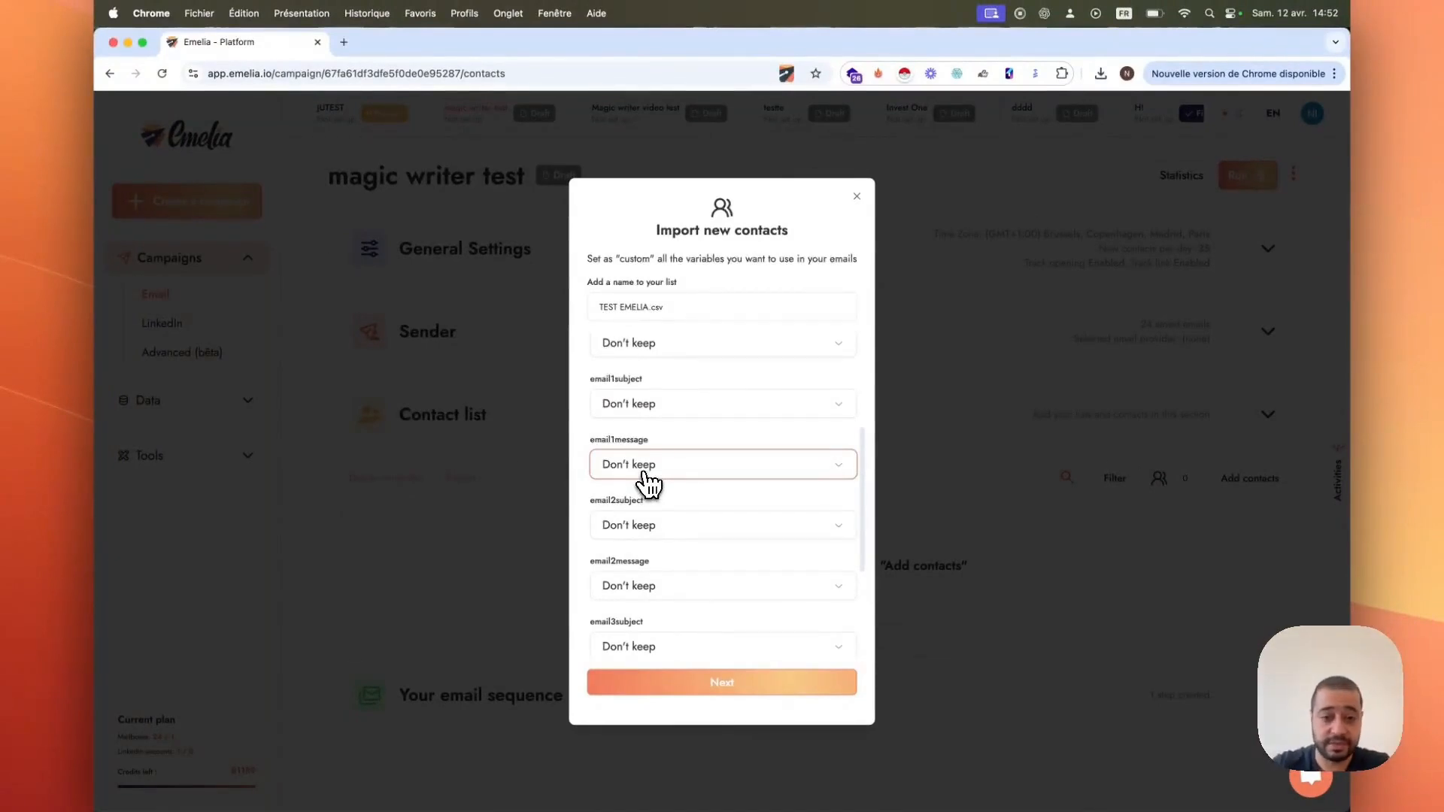
{"action": "left_click", "coordinate": [645, 474]}
{"action": "left_click", "coordinate": [649, 589]}
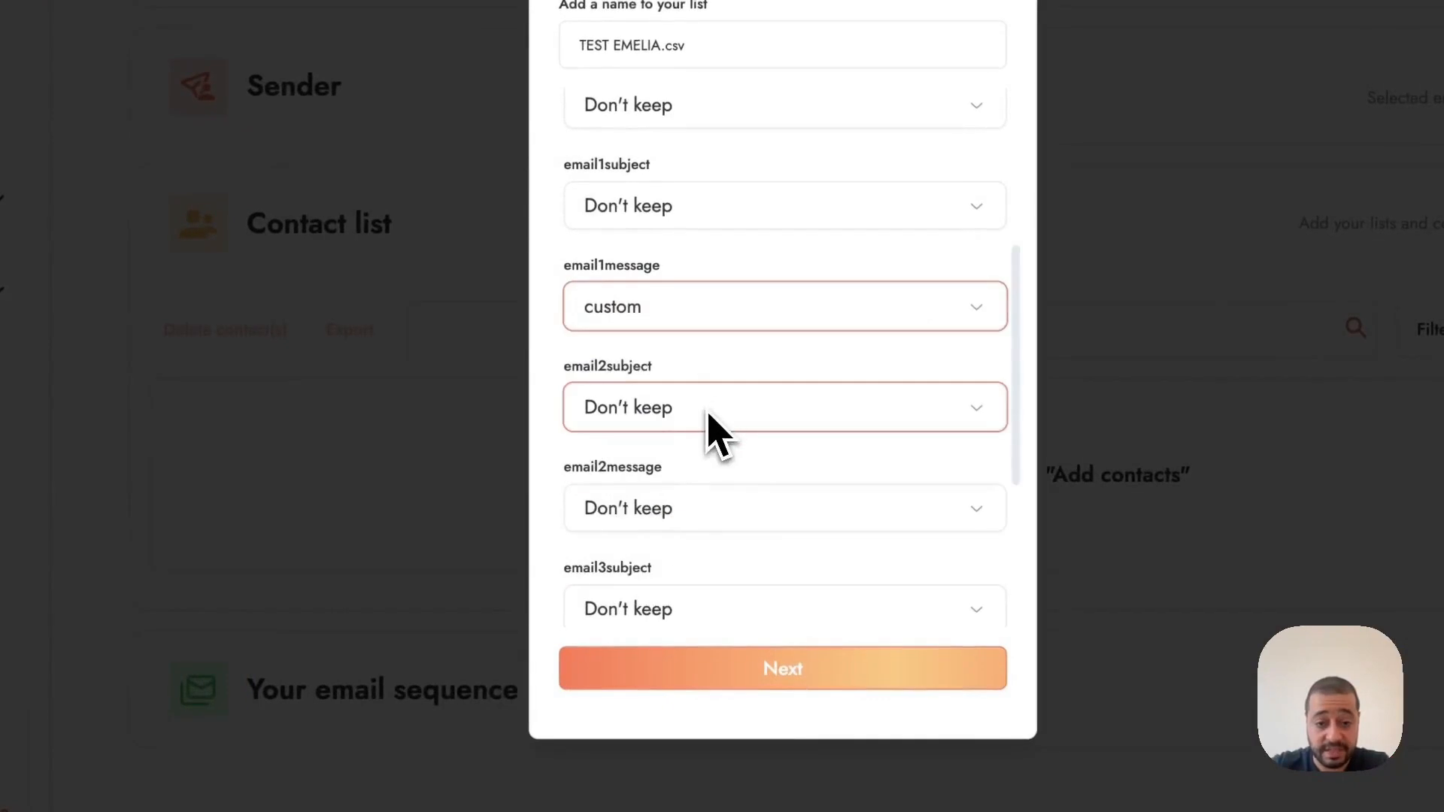
{"action": "left_click", "coordinate": [681, 217]}
{"action": "left_click", "coordinate": [697, 418]}
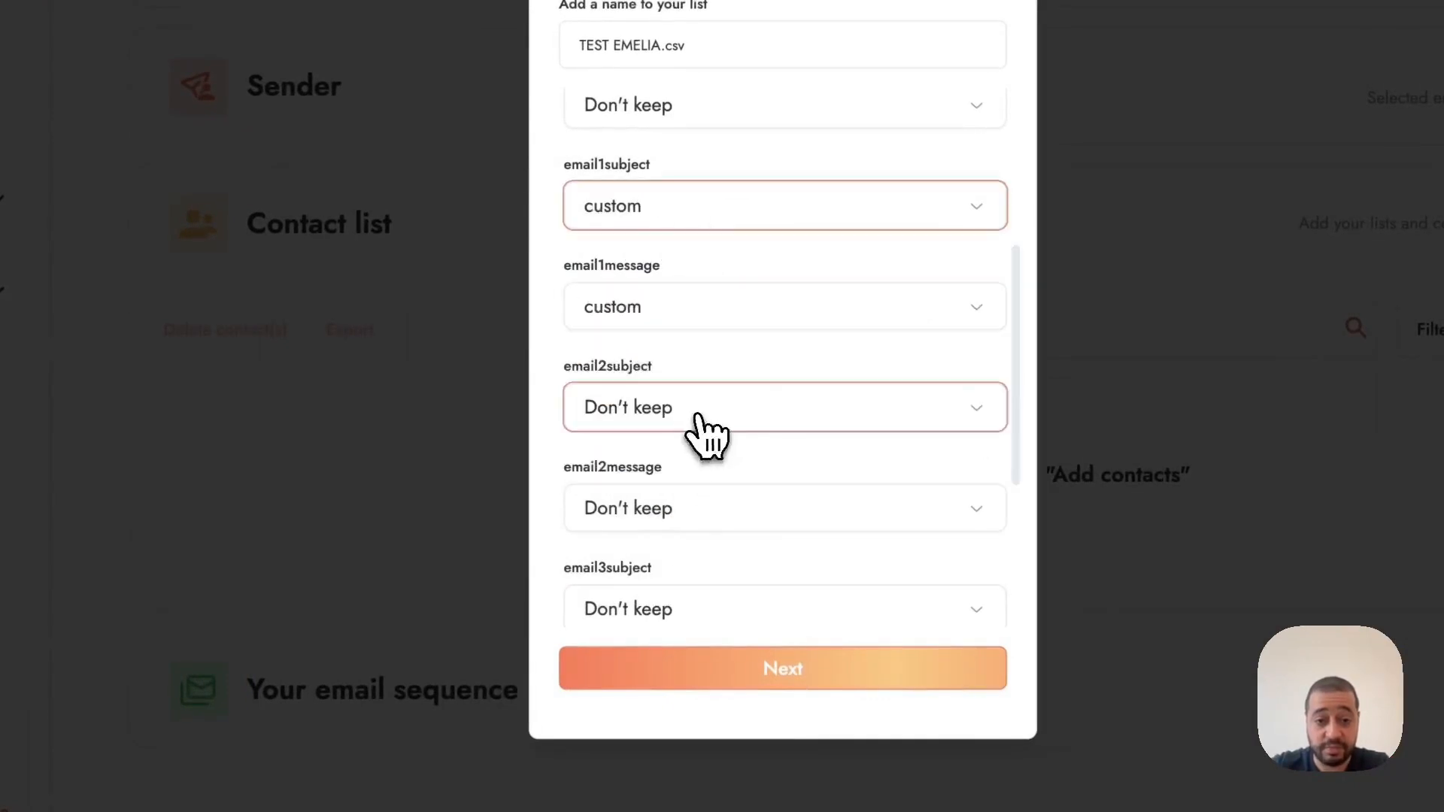
{"action": "left_click", "coordinate": [699, 421]}
{"action": "left_click", "coordinate": [660, 629]}
{"action": "scroll", "coordinate": [696, 532], "scroll_direction": "down", "scroll_amount": 4}
{"action": "left_click", "coordinate": [704, 205]}
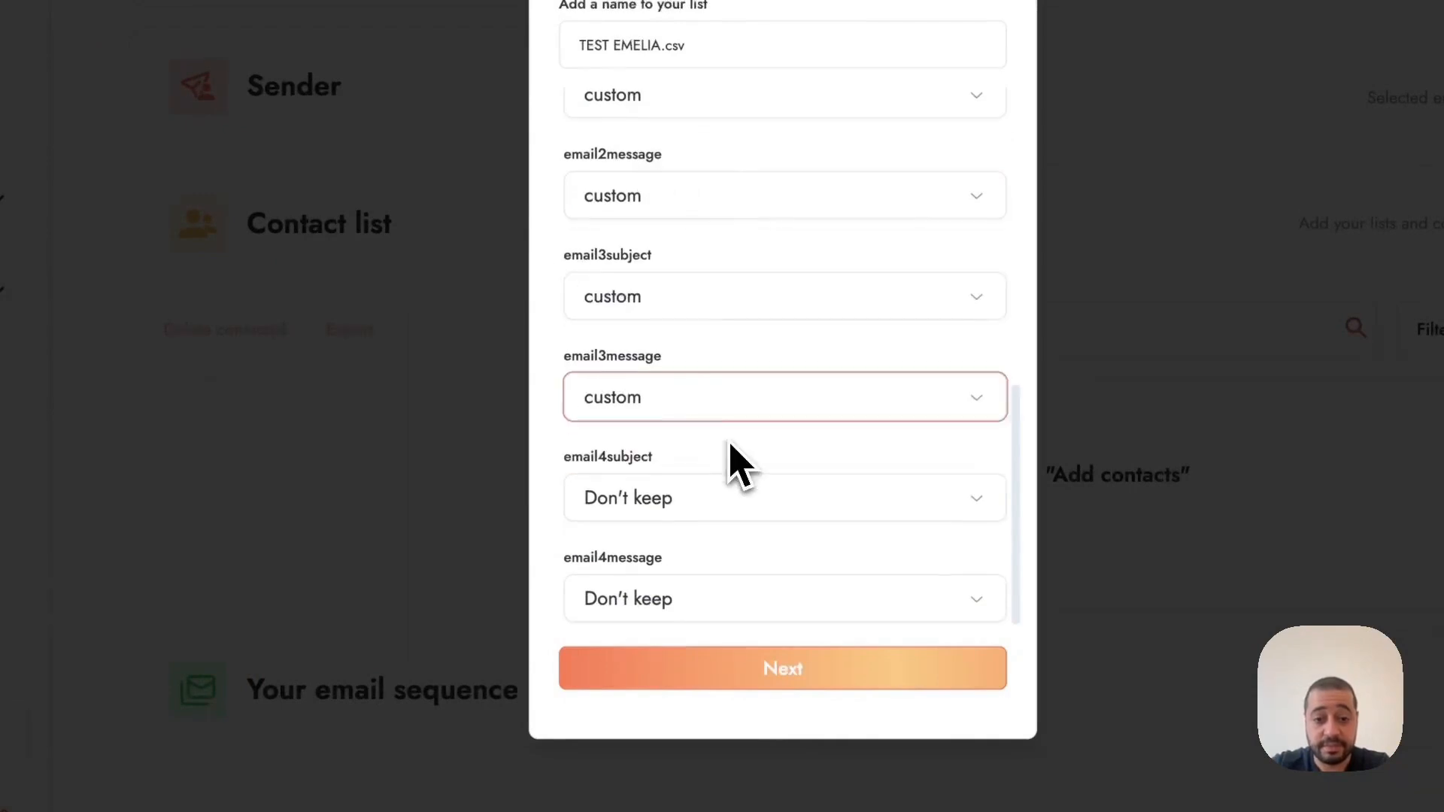
{"action": "left_click", "coordinate": [661, 505]}
{"action": "left_click", "coordinate": [653, 706]}
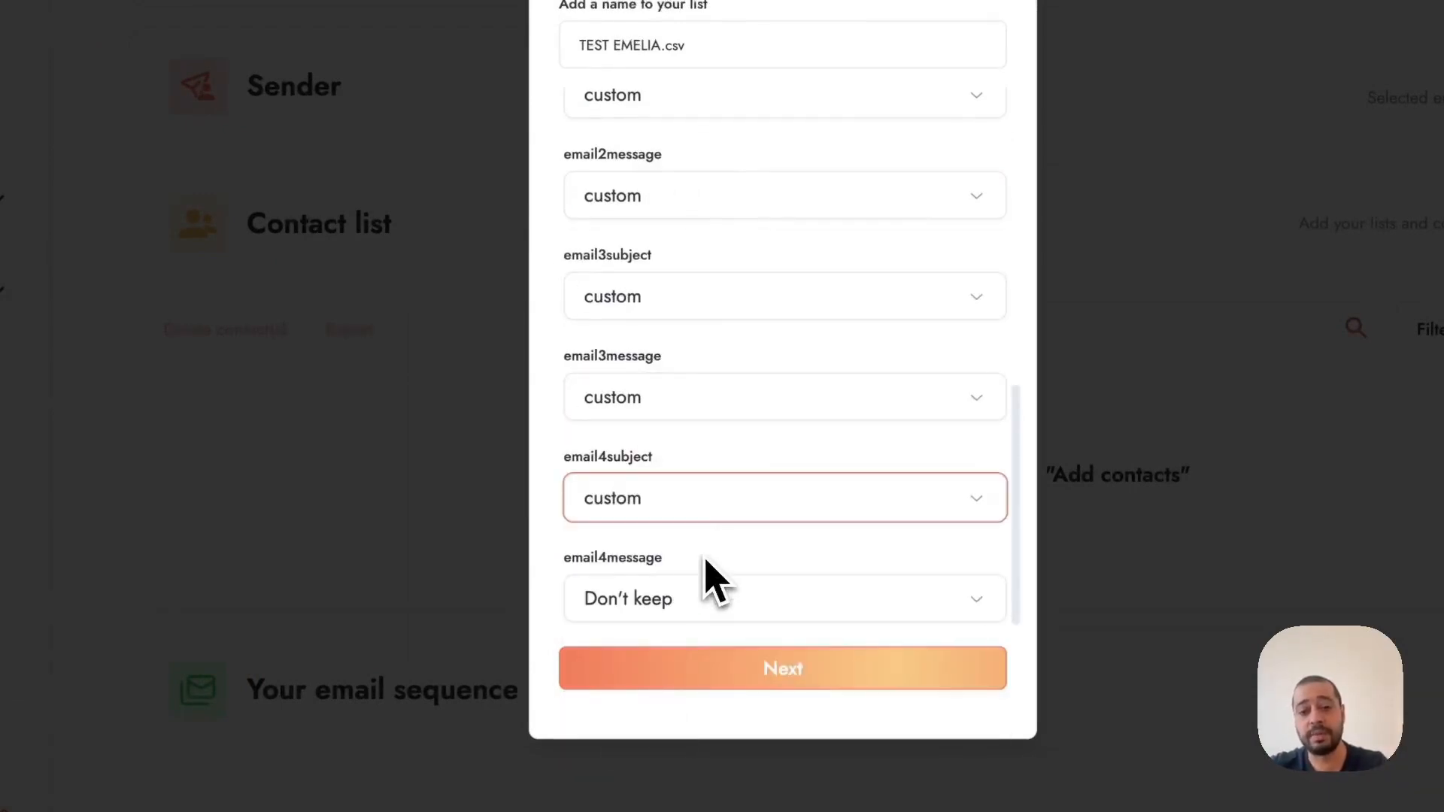
{"action": "left_click", "coordinate": [658, 598]}
{"action": "left_click", "coordinate": [631, 748]}
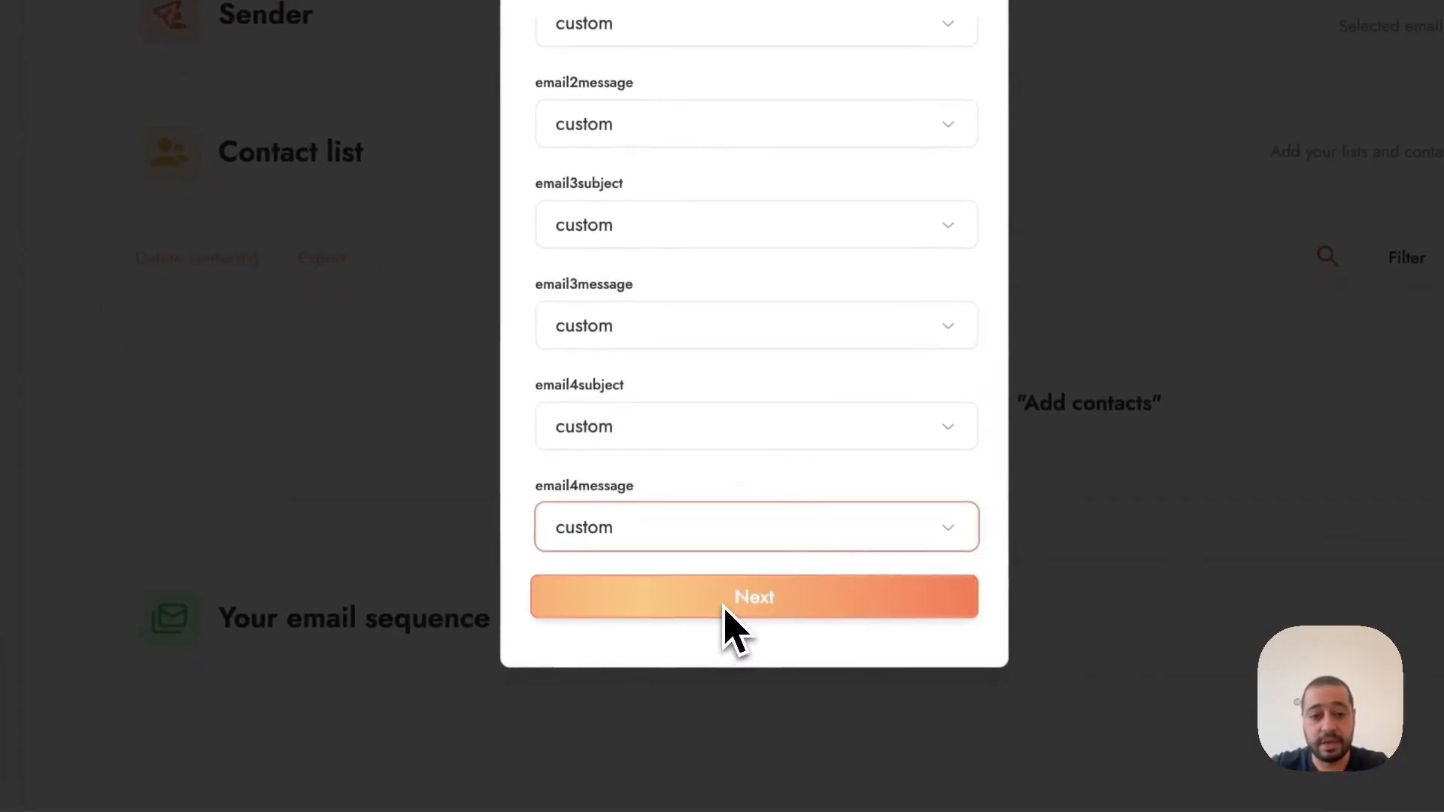
{"action": "scroll", "coordinate": [823, 167], "scroll_direction": "up", "scroll_amount": 3}
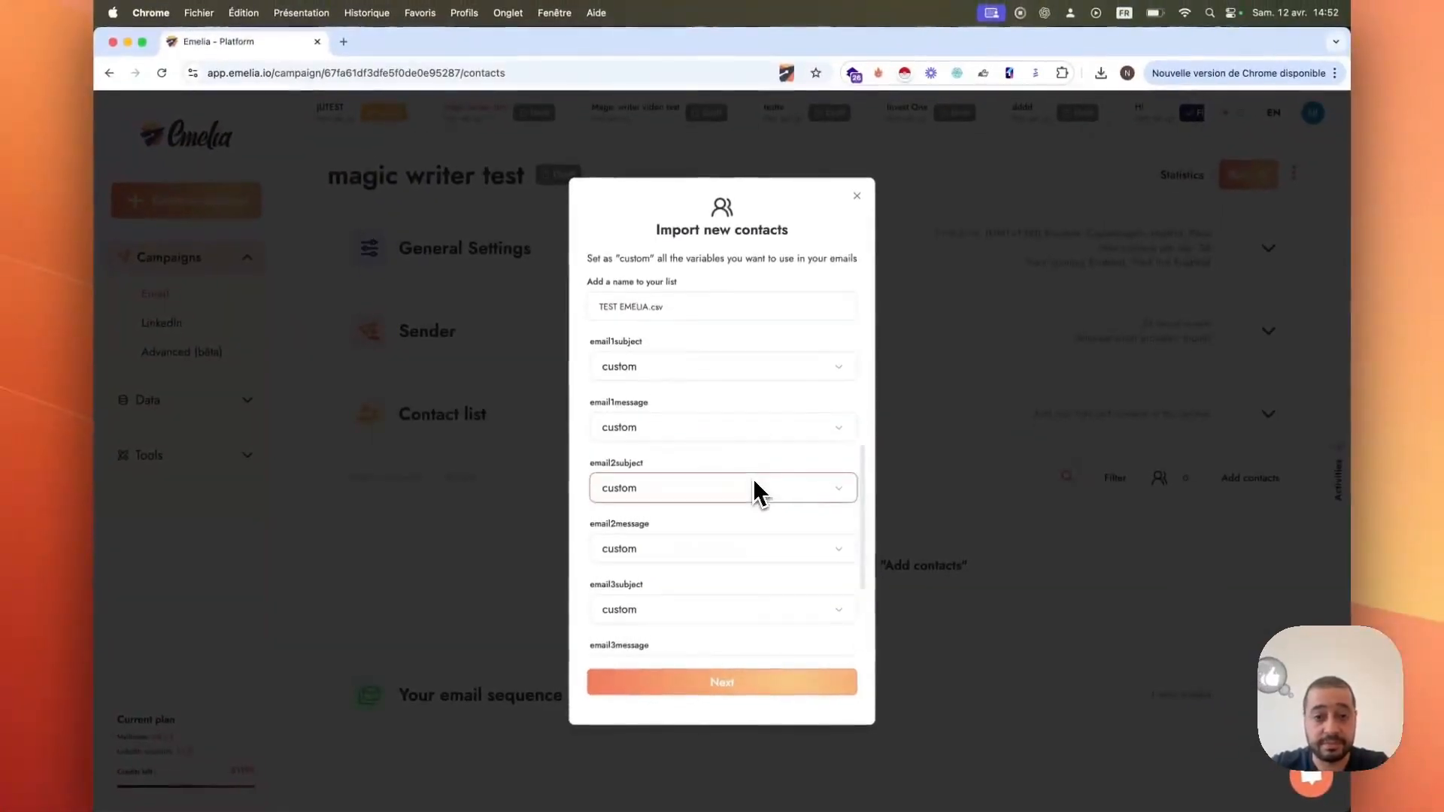
{"action": "scroll", "coordinate": [754, 488], "scroll_direction": "up", "scroll_amount": 2}
{"action": "scroll", "coordinate": [684, 538], "scroll_direction": "down", "scroll_amount": 3}
{"action": "left_click", "coordinate": [670, 682]}
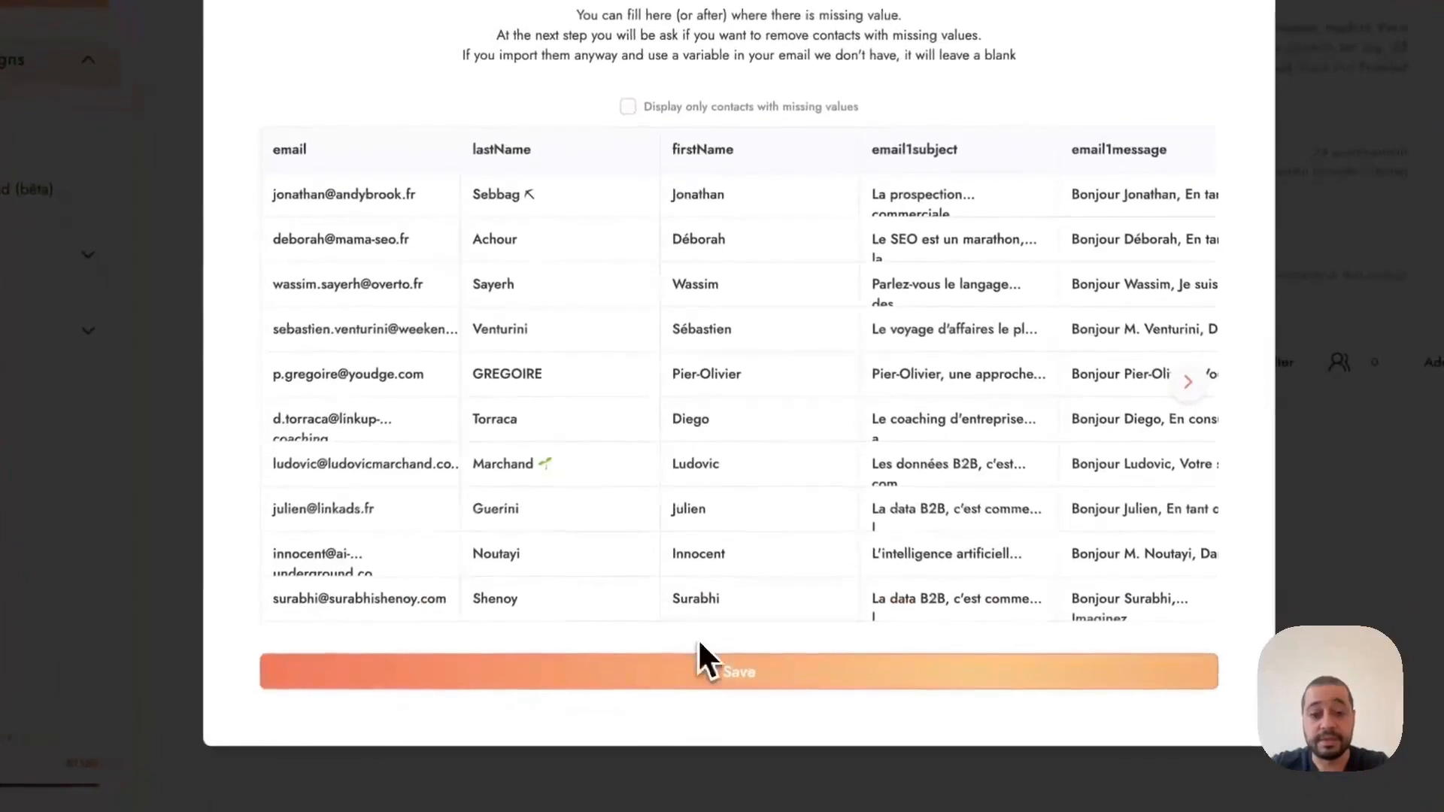
{"action": "left_click", "coordinate": [652, 681]}
Step: Insert the email1subject variable as the subject of Step 1 in the email sequence
{"action": "scroll", "coordinate": [556, 376], "scroll_direction": "down", "scroll_amount": 5}
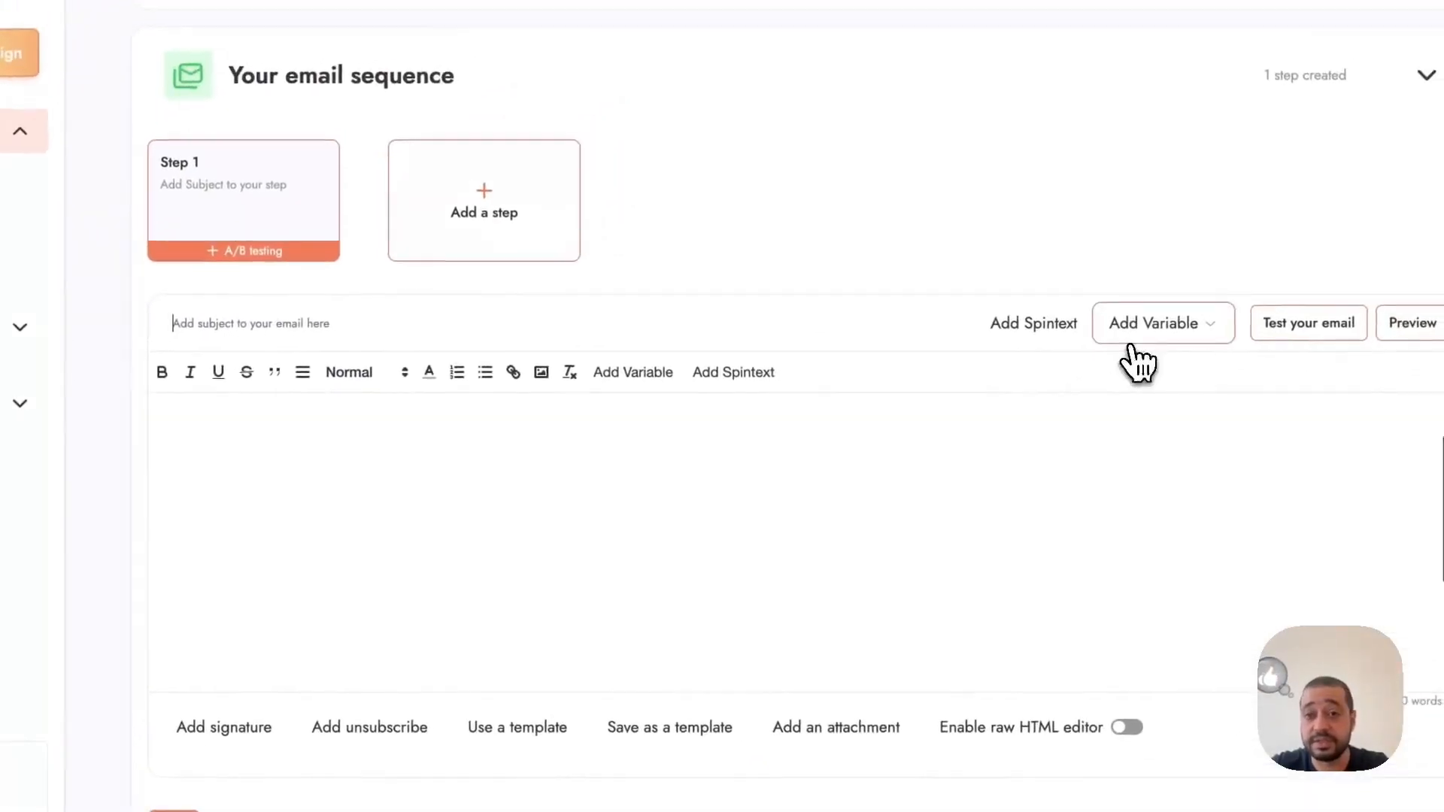
{"action": "left_click", "coordinate": [1179, 305]}
{"action": "left_click", "coordinate": [1189, 507]}
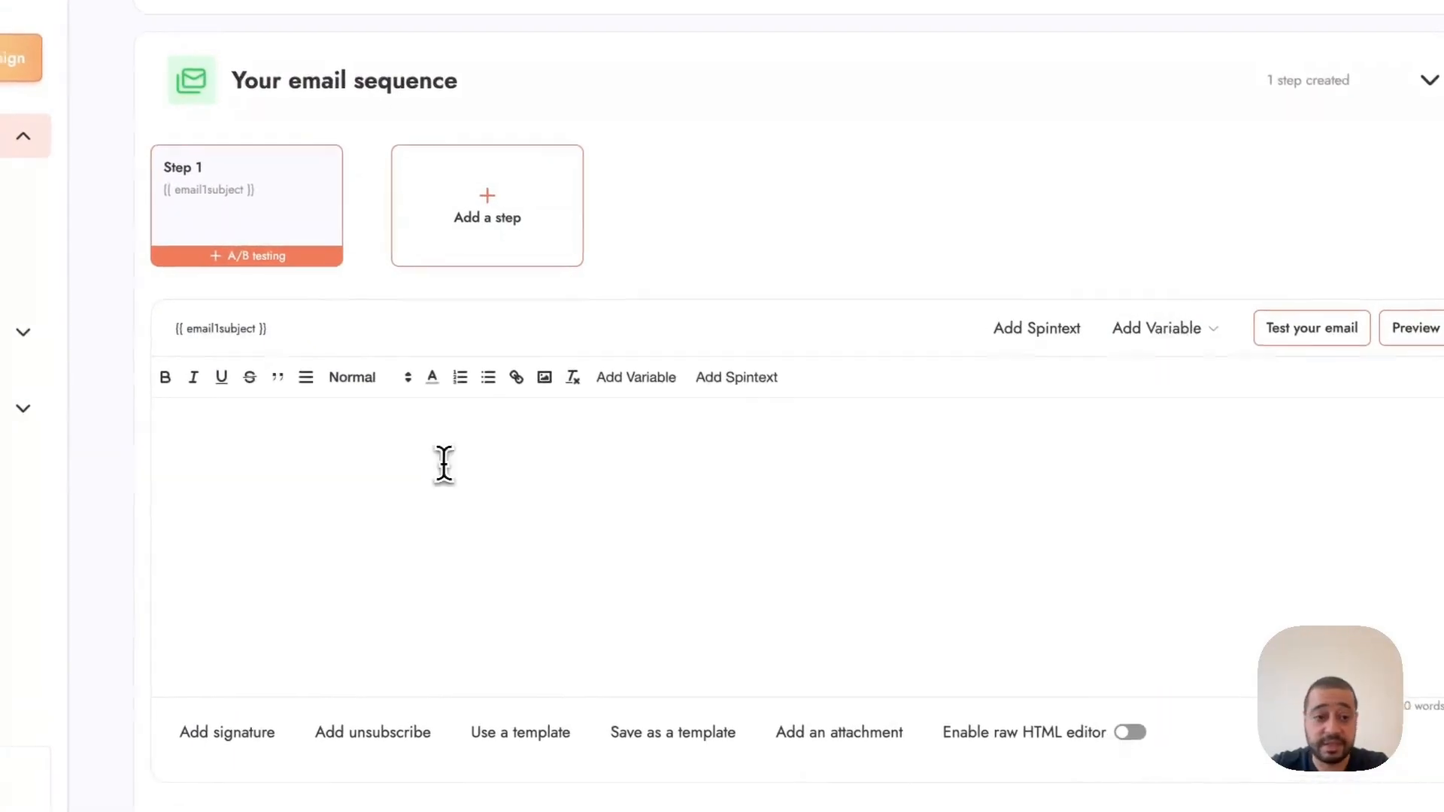
Step: Insert the email1message variable into the body of Step 1's email
{"action": "left_click", "coordinate": [441, 464]}
{"action": "left_click", "coordinate": [705, 391]}
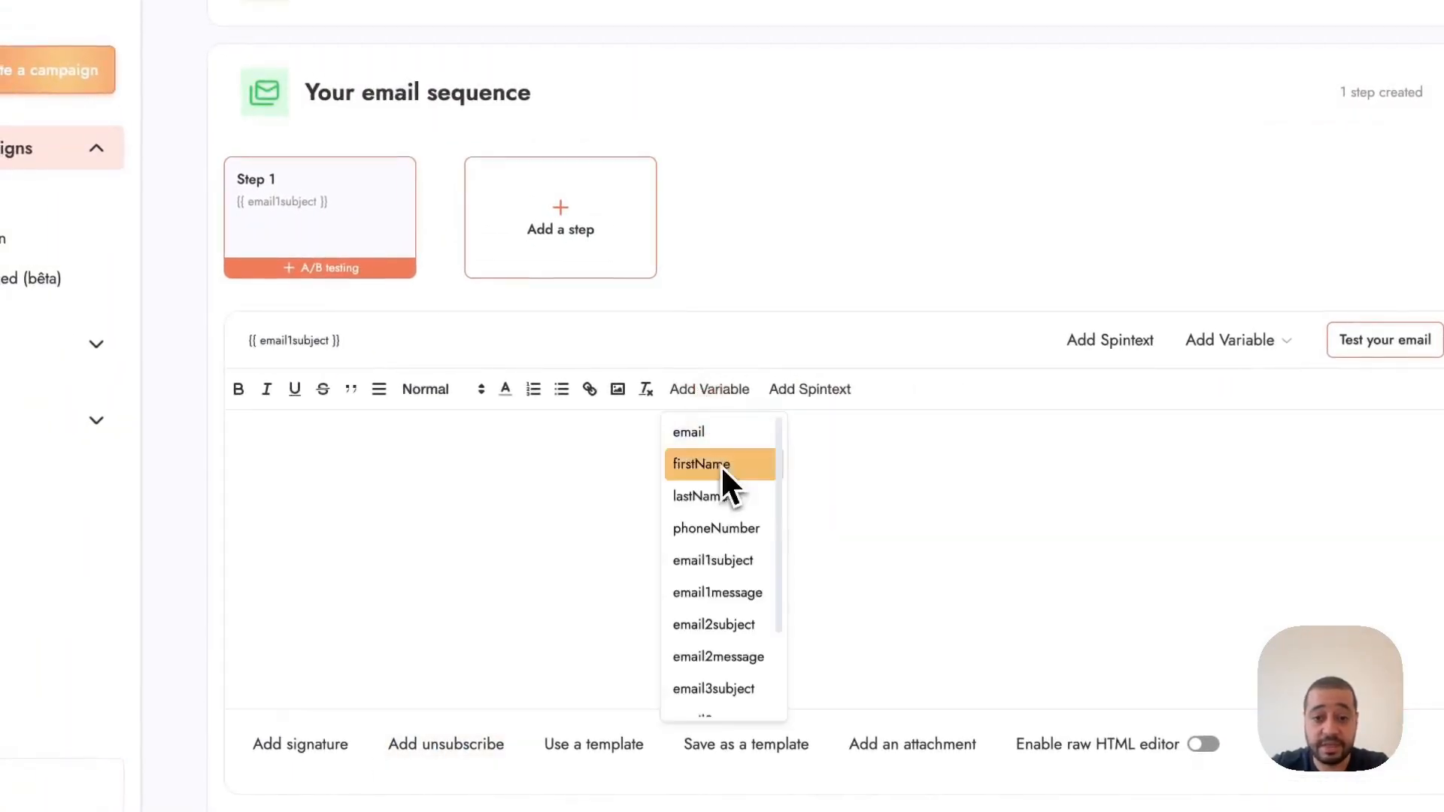
{"action": "left_click", "coordinate": [740, 593]}
Step: Add a second sequence step and set its subject to the email2subject variable
{"action": "left_click", "coordinate": [561, 226]}
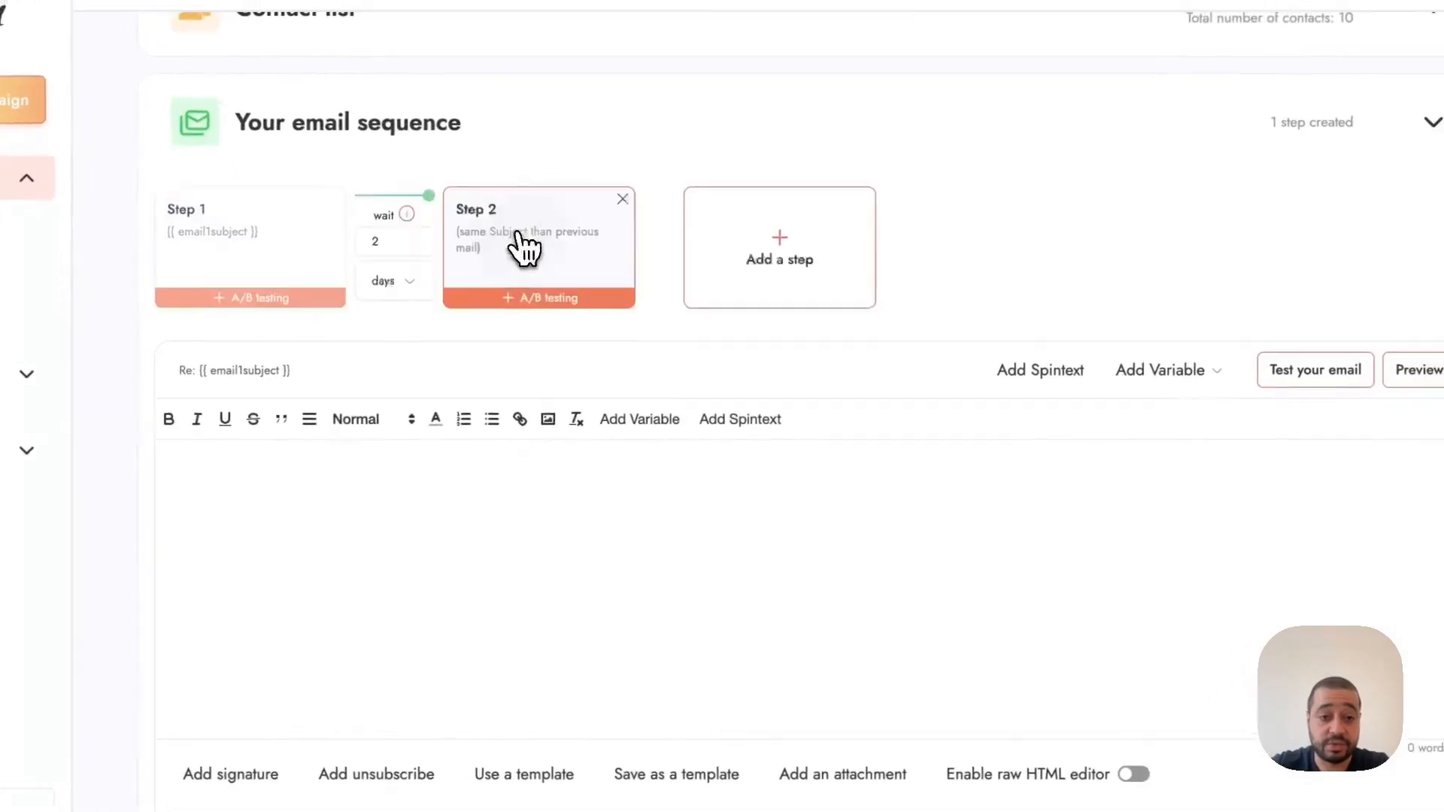
{"action": "left_click", "coordinate": [1151, 376]}
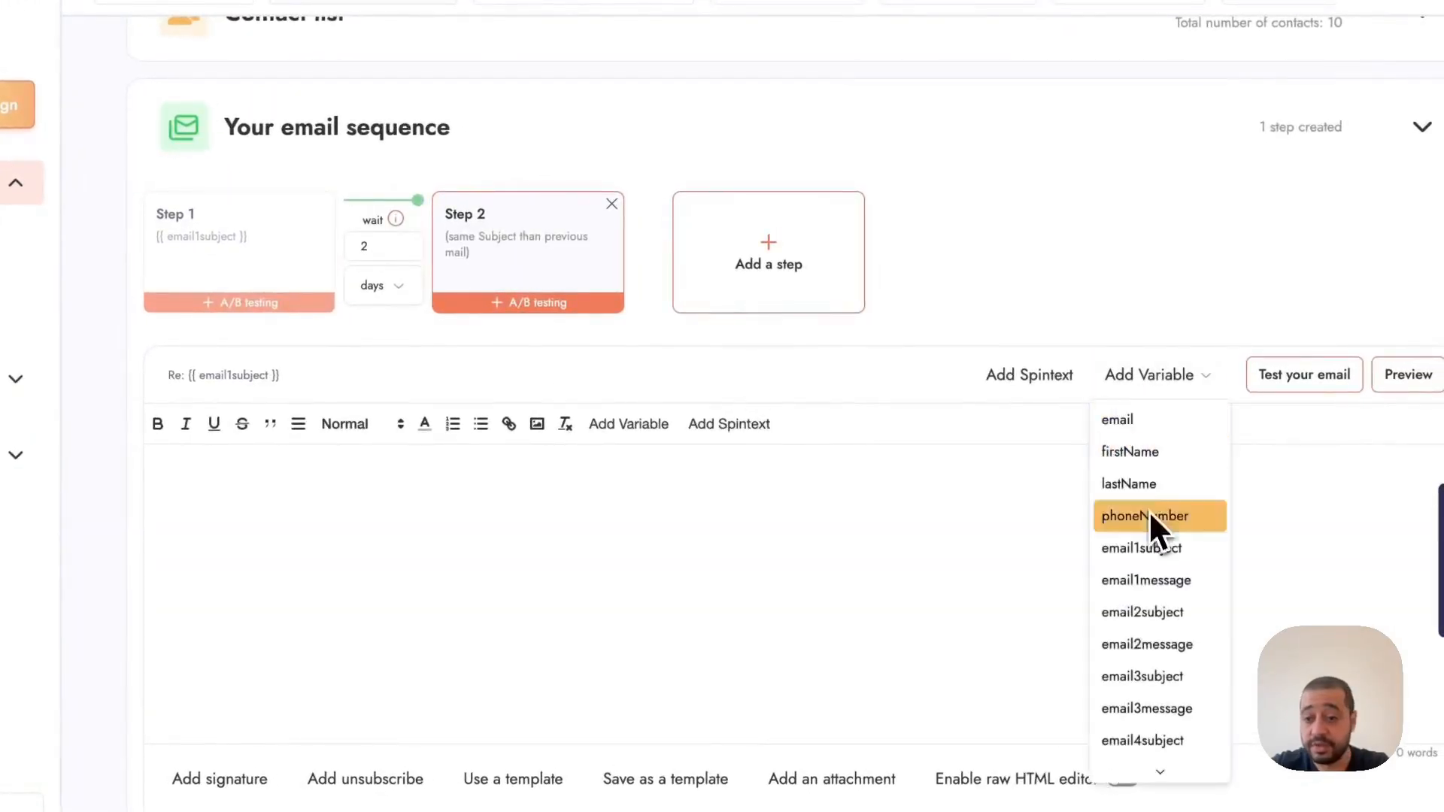
{"action": "left_click", "coordinate": [1143, 611]}
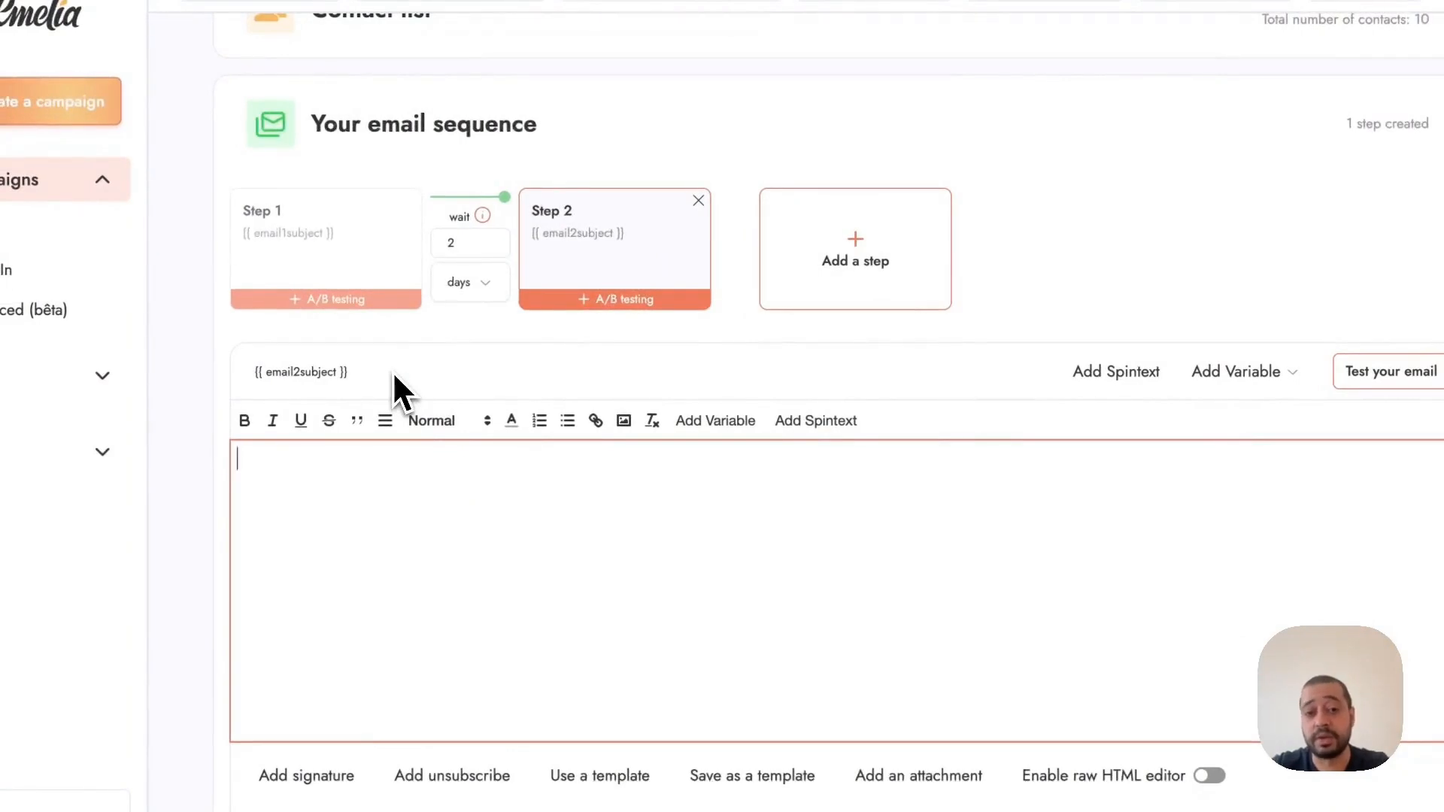
Step: Insert the email2message variable into the body of Step 2's email
{"action": "left_click", "coordinate": [715, 426]}
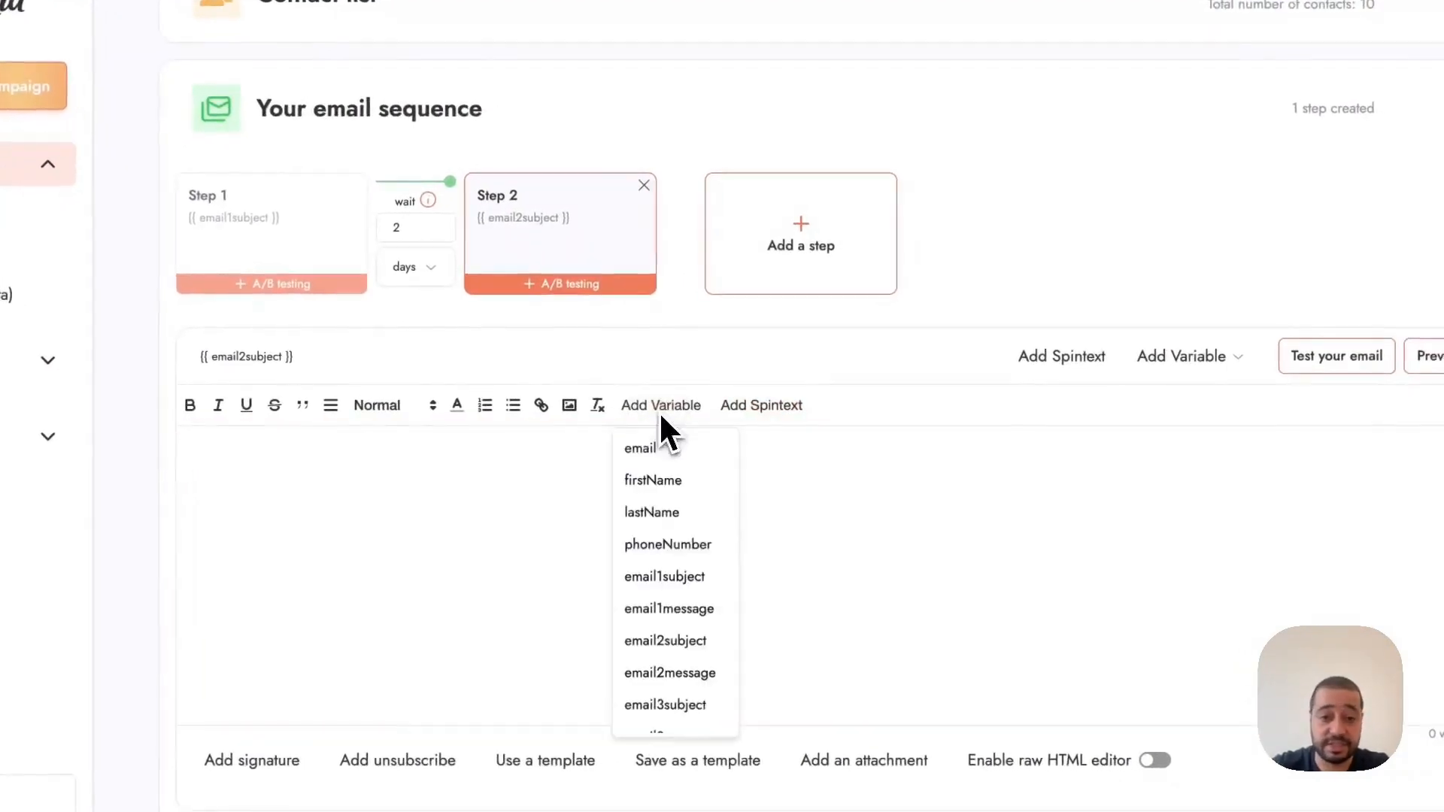
{"action": "scroll", "coordinate": [690, 636], "scroll_direction": "down", "scroll_amount": 1}
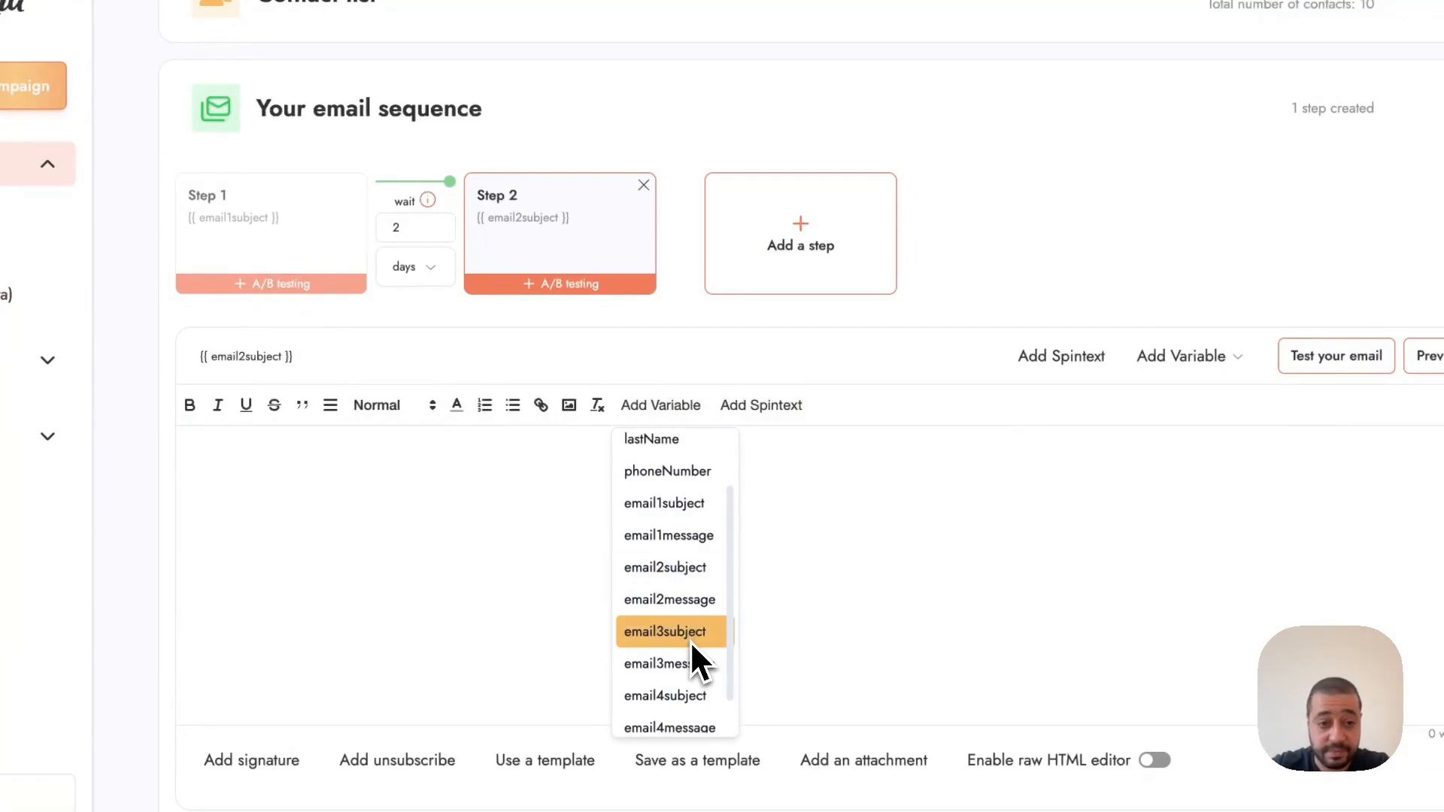
{"action": "left_click", "coordinate": [692, 602]}
Step: Add third and fourth sequence steps and paste the {{email4message}} variable into Step 4's email body
{"action": "left_click", "coordinate": [765, 271]}
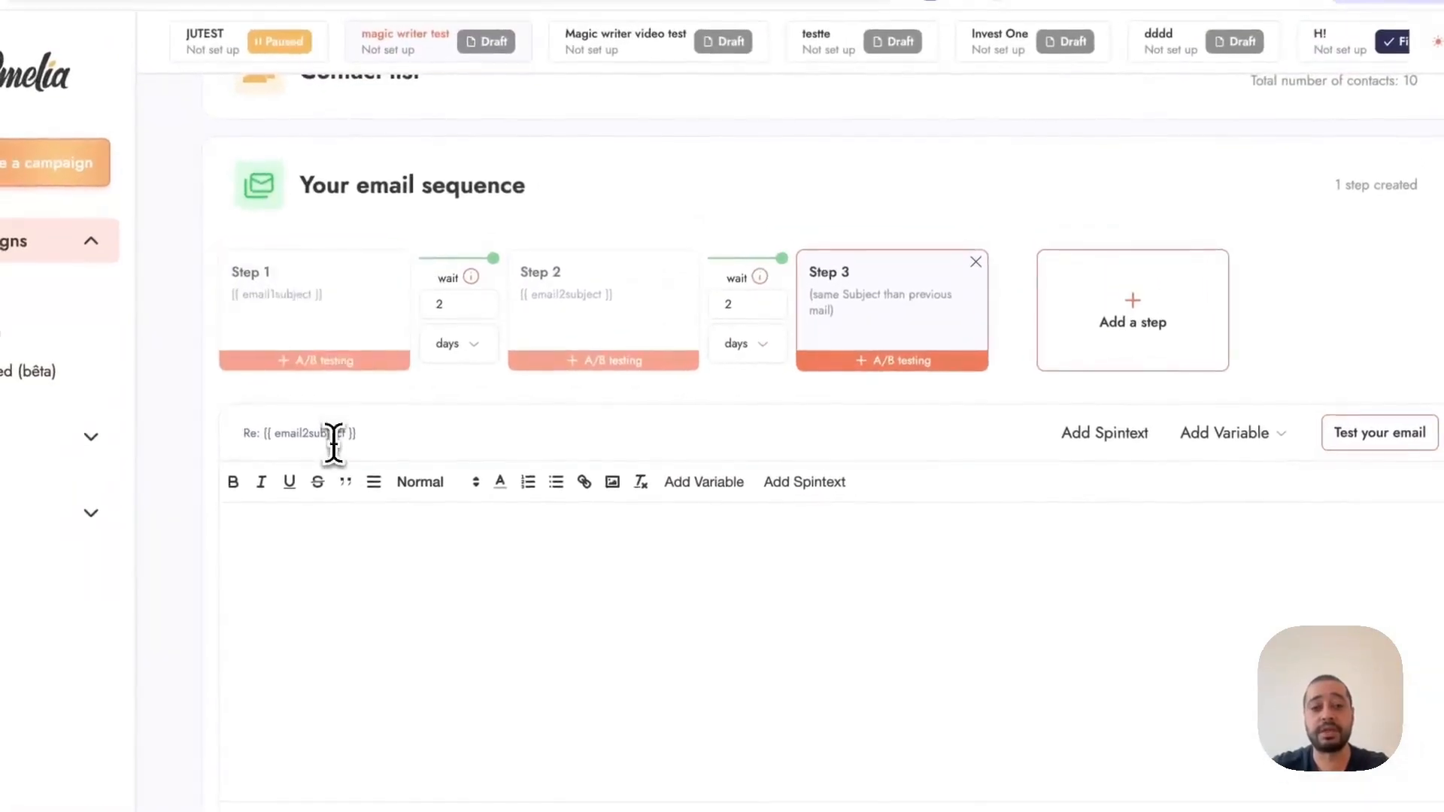
{"action": "left_click", "coordinate": [1125, 344]}
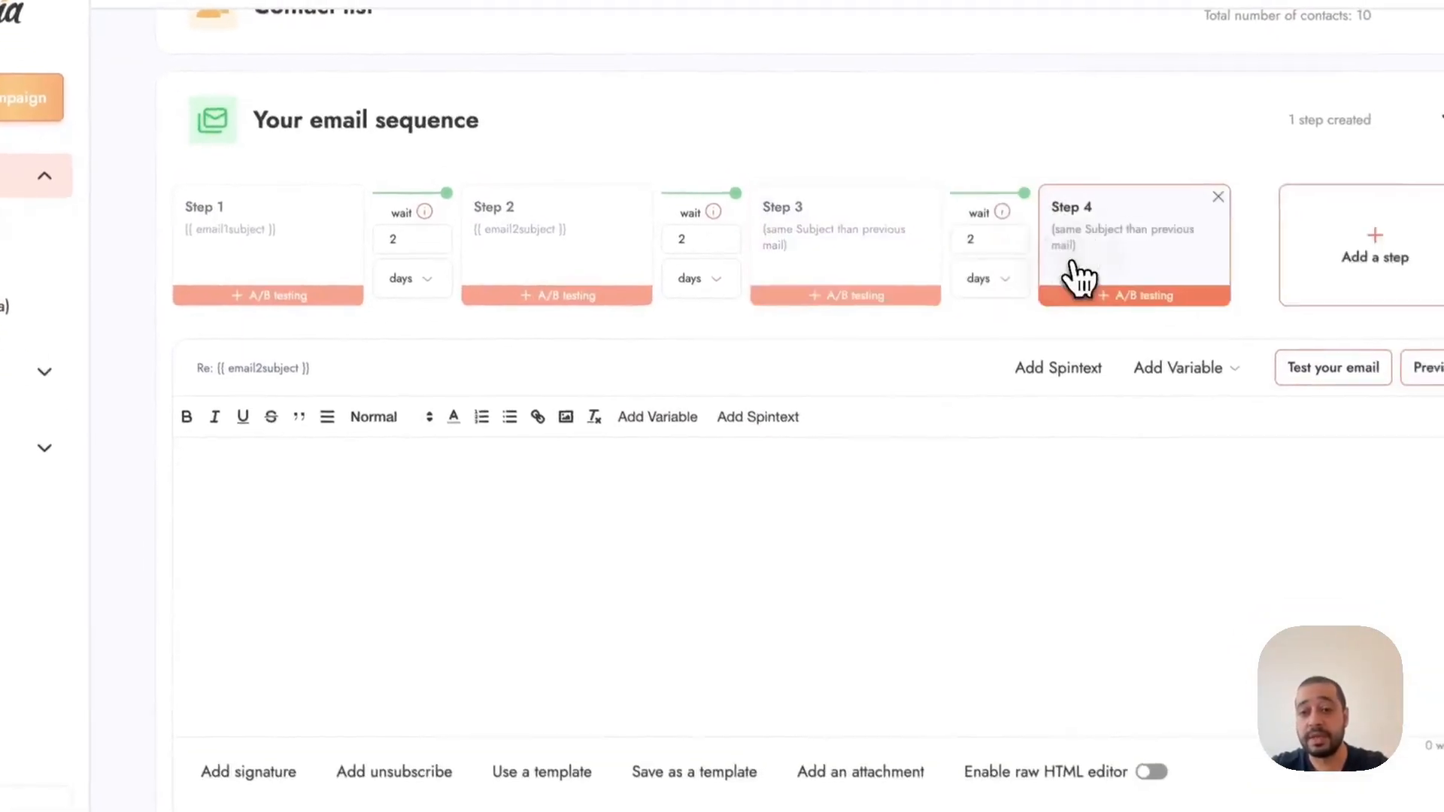
{"action": "left_click", "coordinate": [685, 491]}
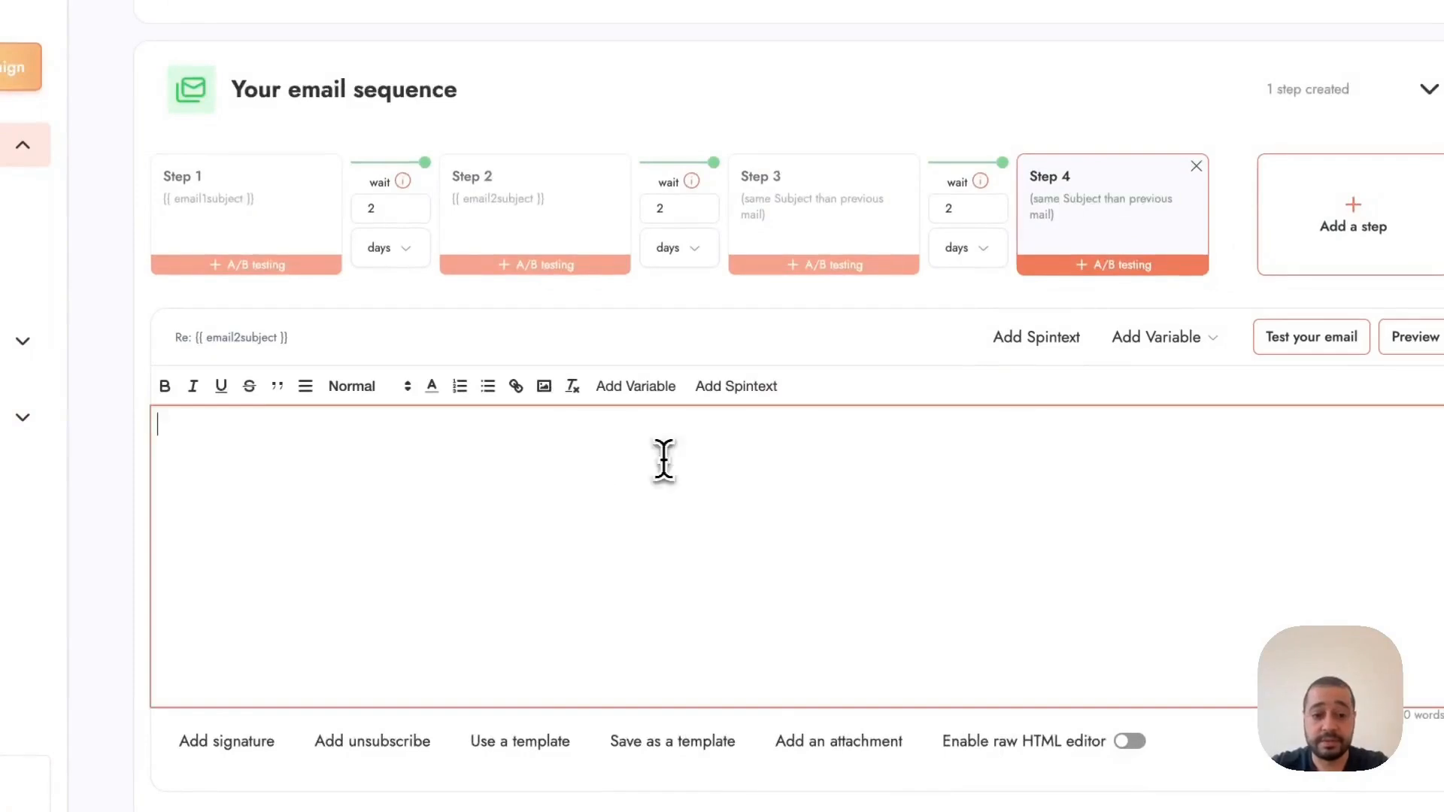
{"action": "type", "text": "{{email4message}}"}
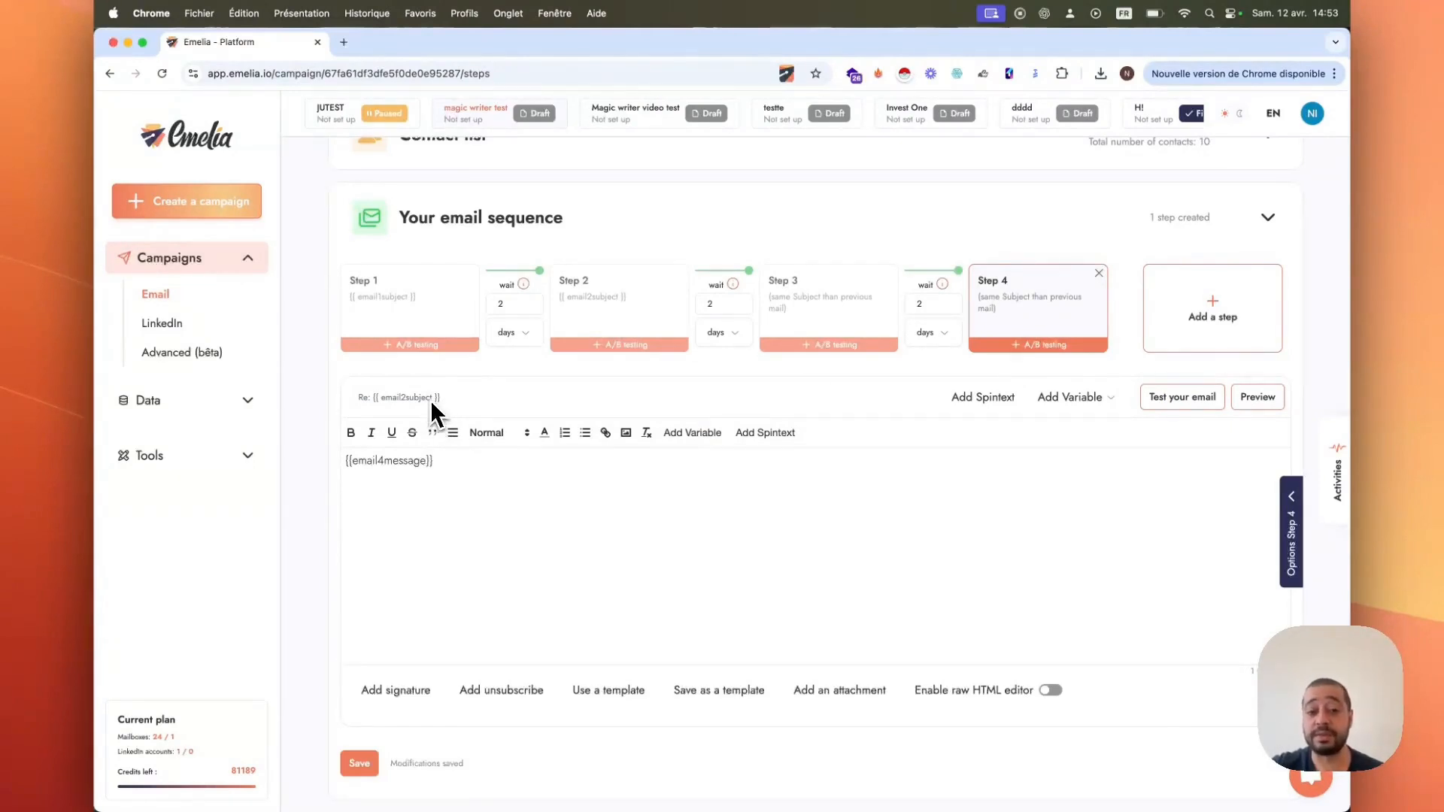
Step: Add a signature two lines below the message in Step 4's email body
{"action": "left_click", "coordinate": [450, 460]}
{"action": "key", "text": "Return"}
{"action": "key", "text": "Return"}
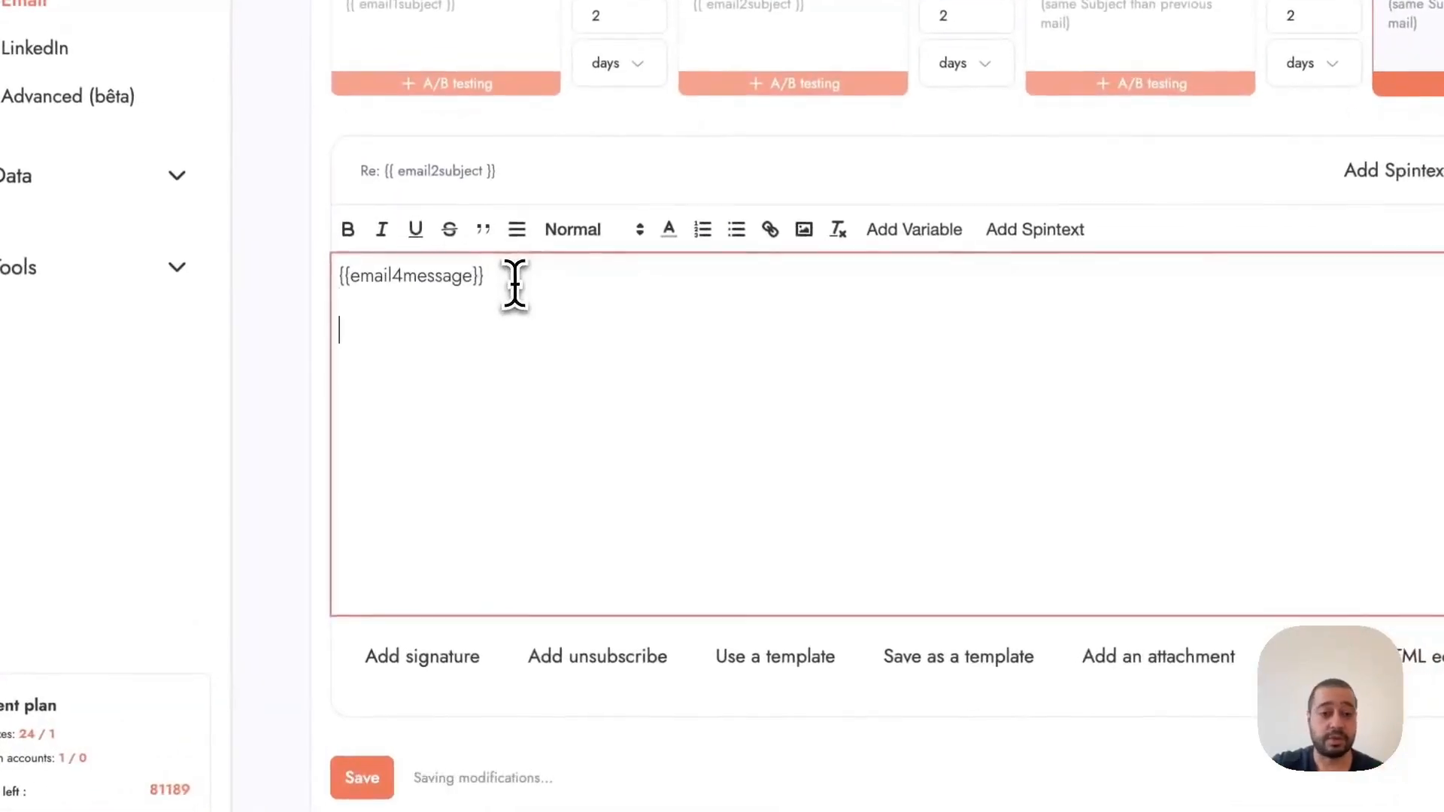
{"action": "left_click", "coordinate": [461, 667]}
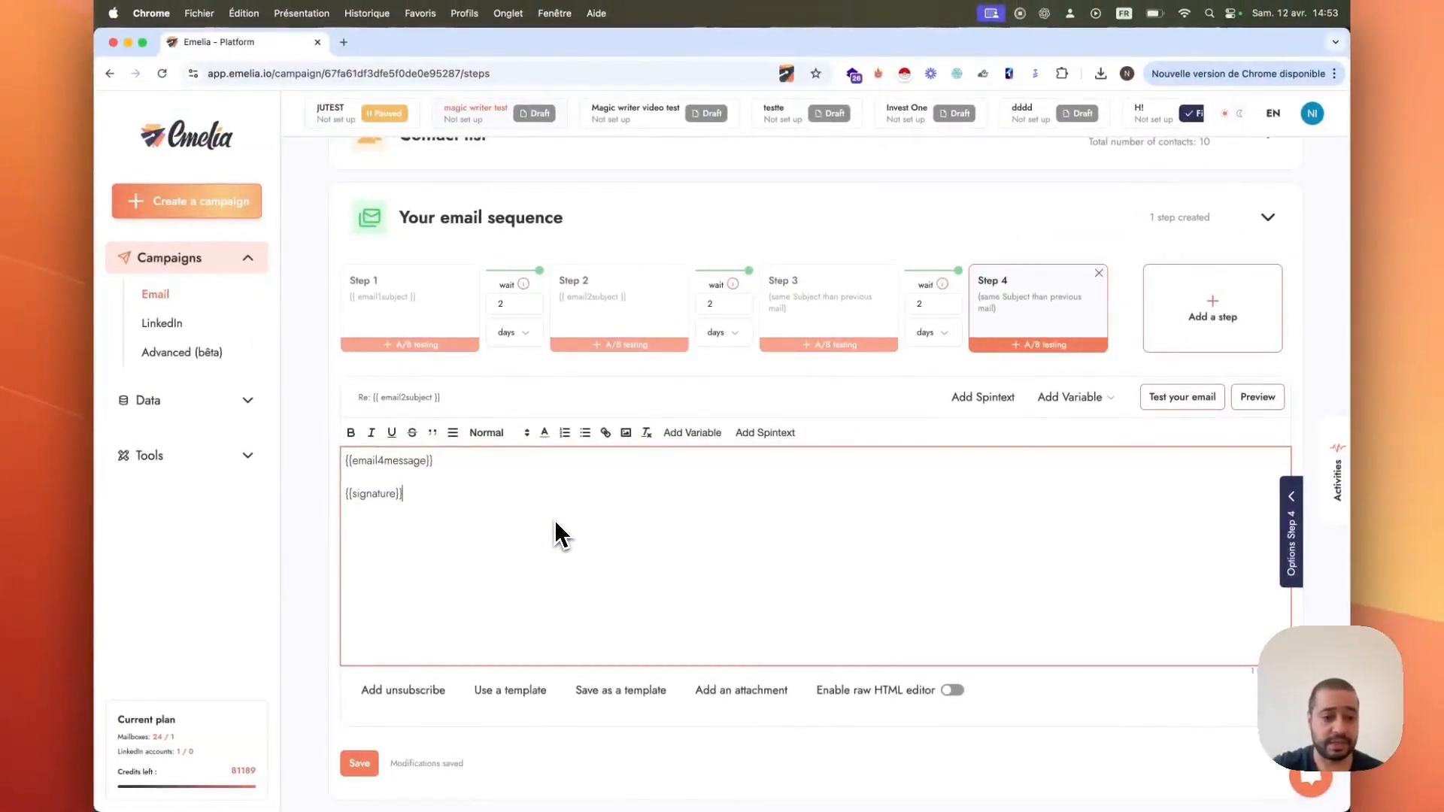
Step: Add an unsubscribe link below the signature and insert the letters ddddd into its link text
{"action": "left_click", "coordinate": [422, 689]}
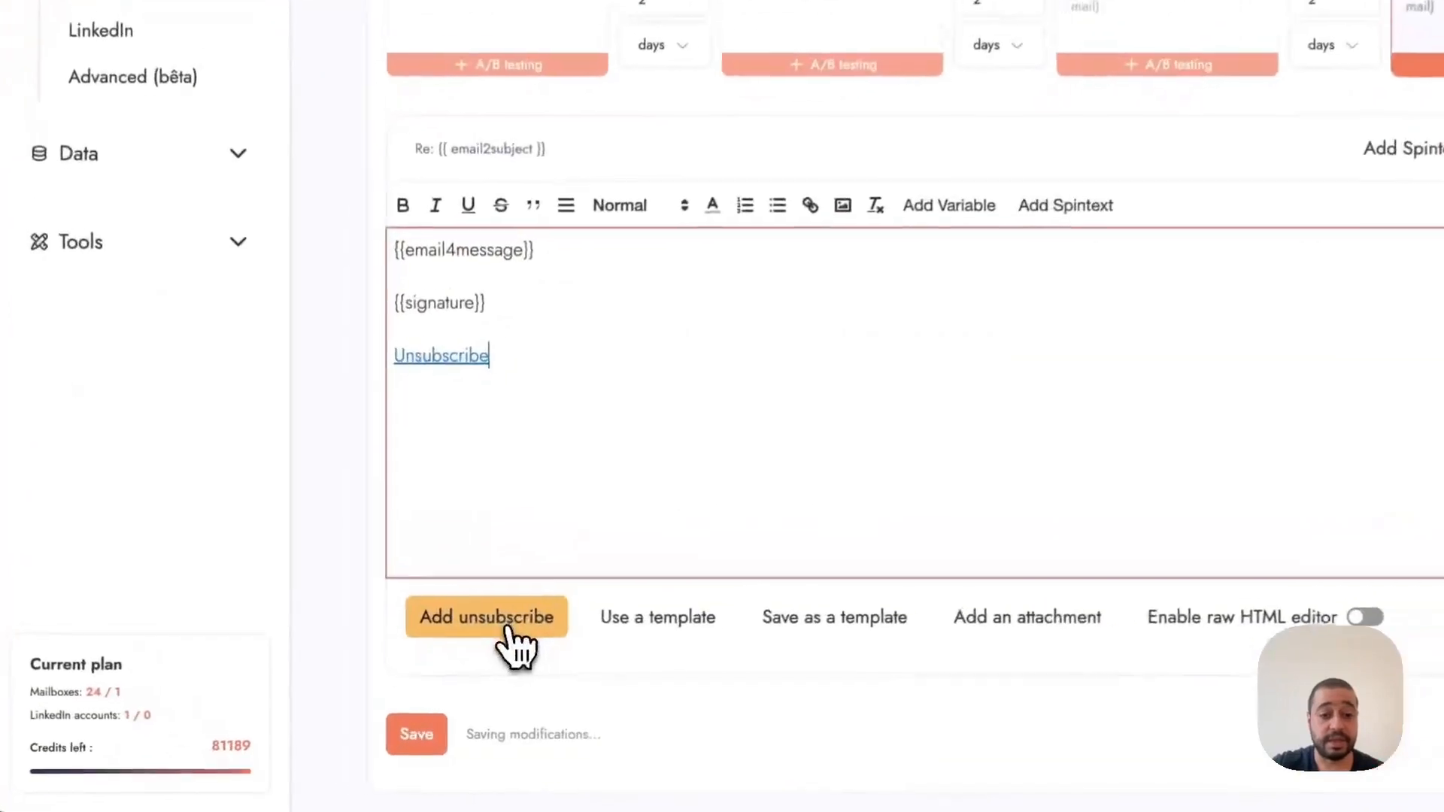
{"action": "left_click", "coordinate": [458, 340]}
{"action": "type", "text": "d"}
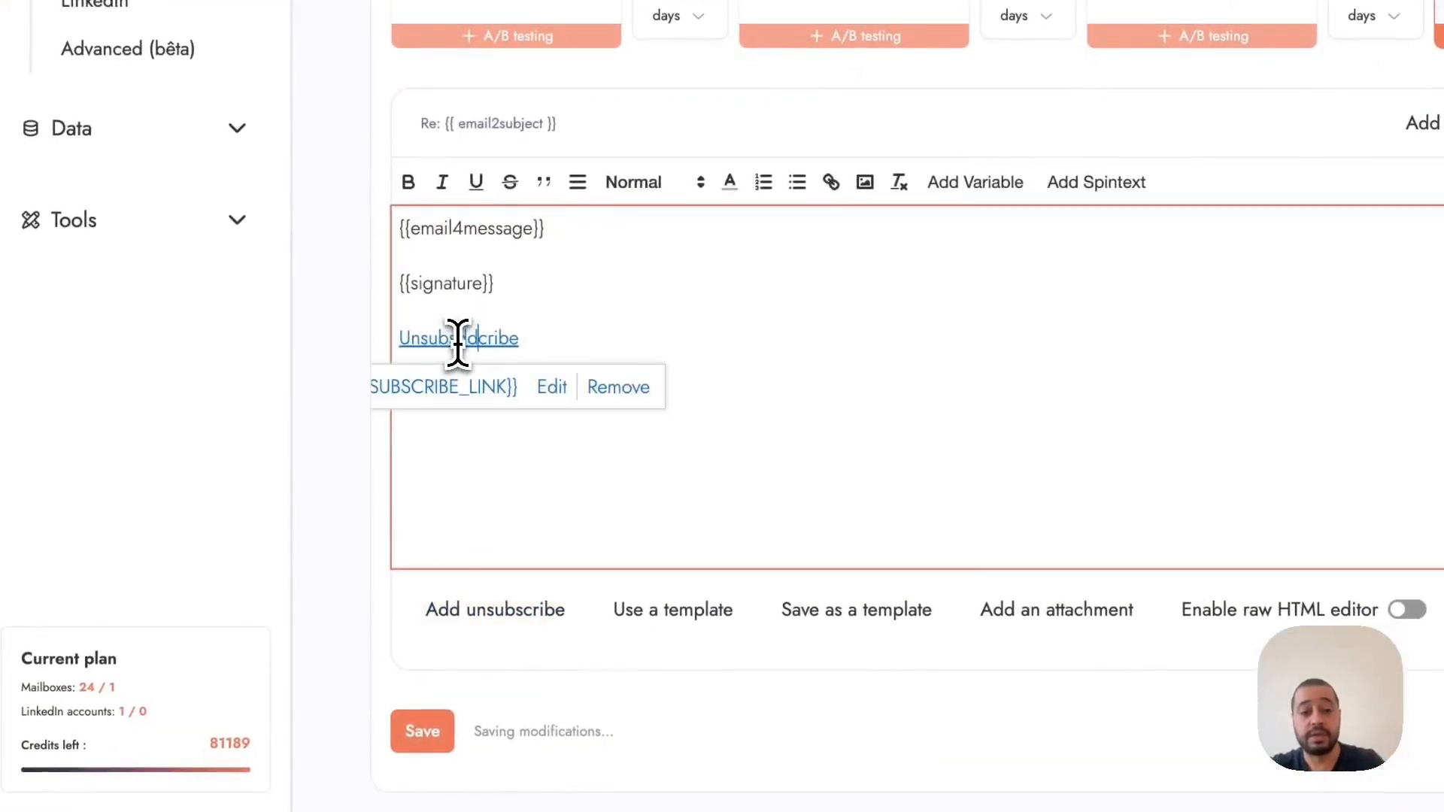
{"action": "type", "text": "dddd"}
{"action": "left_click", "coordinate": [608, 337]}
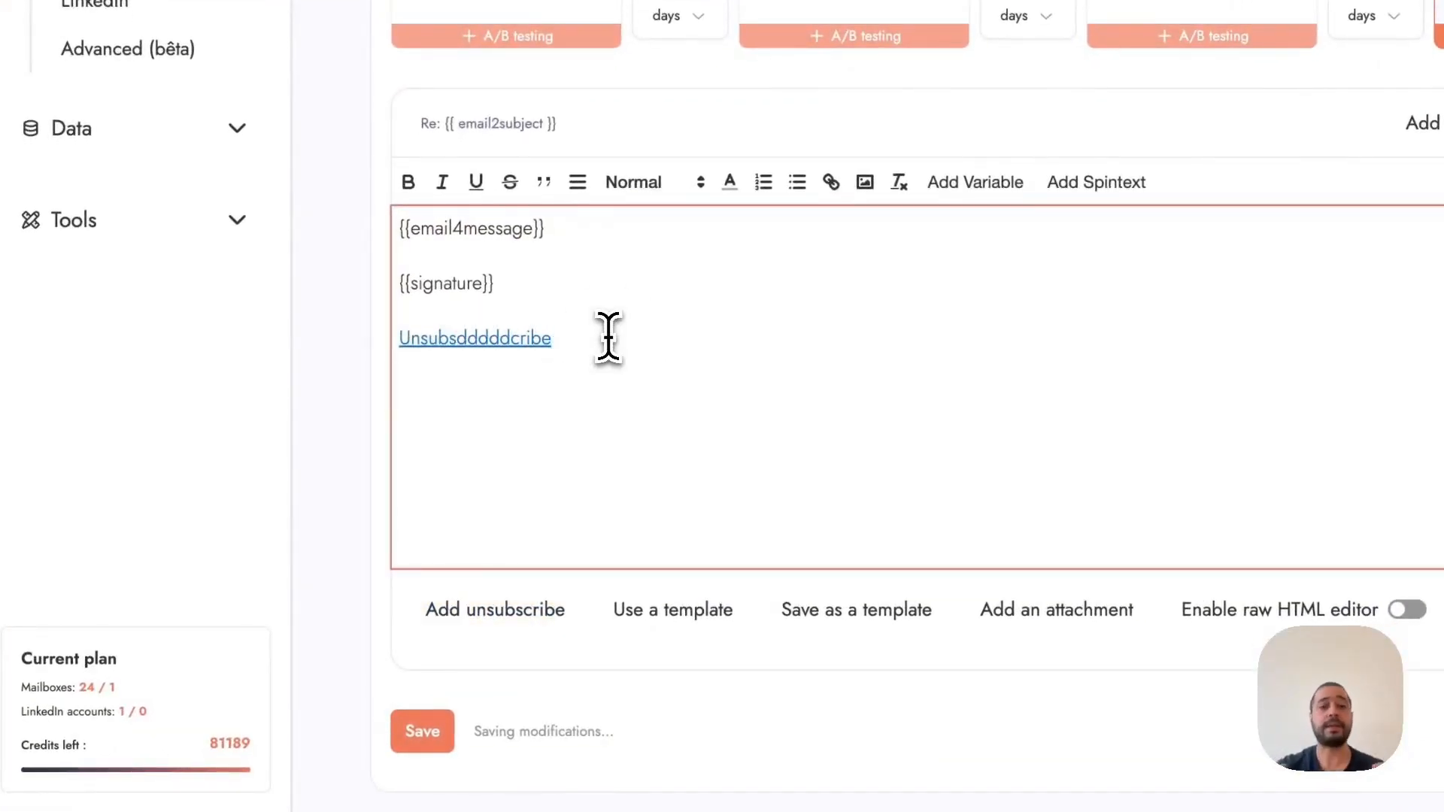